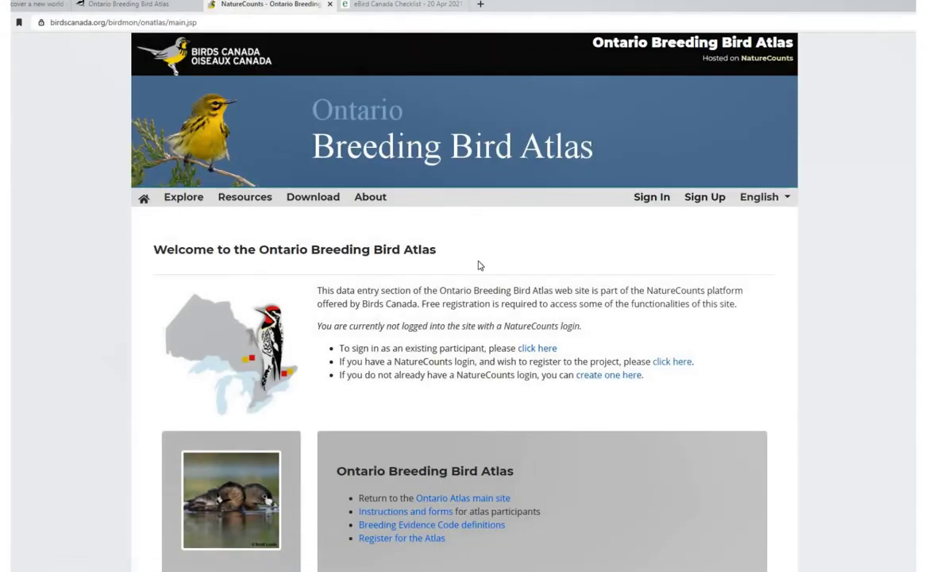
Sign in to the atlas data entry site using the saved autofill login
left_click(652, 197)
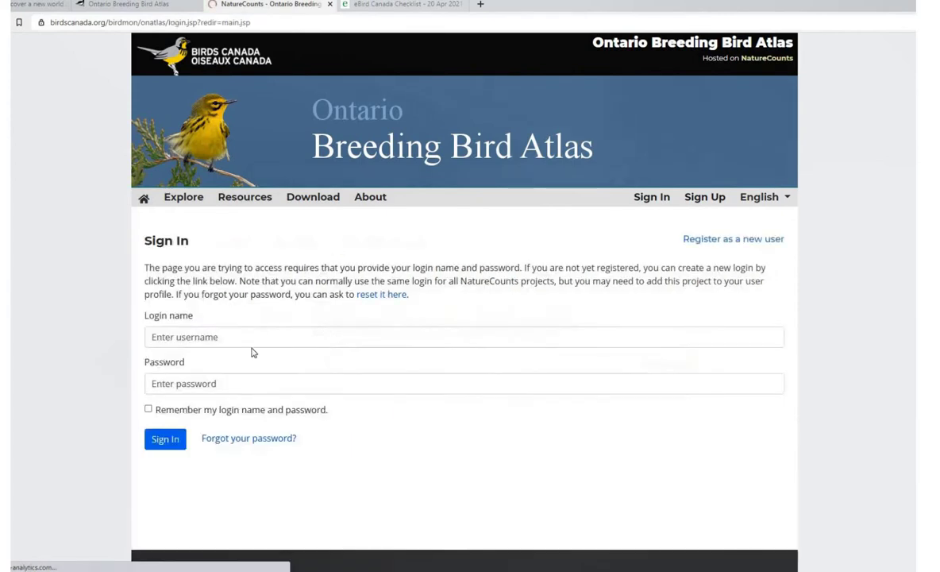
left_click(230, 338)
key("Return")
left_click(165, 439)
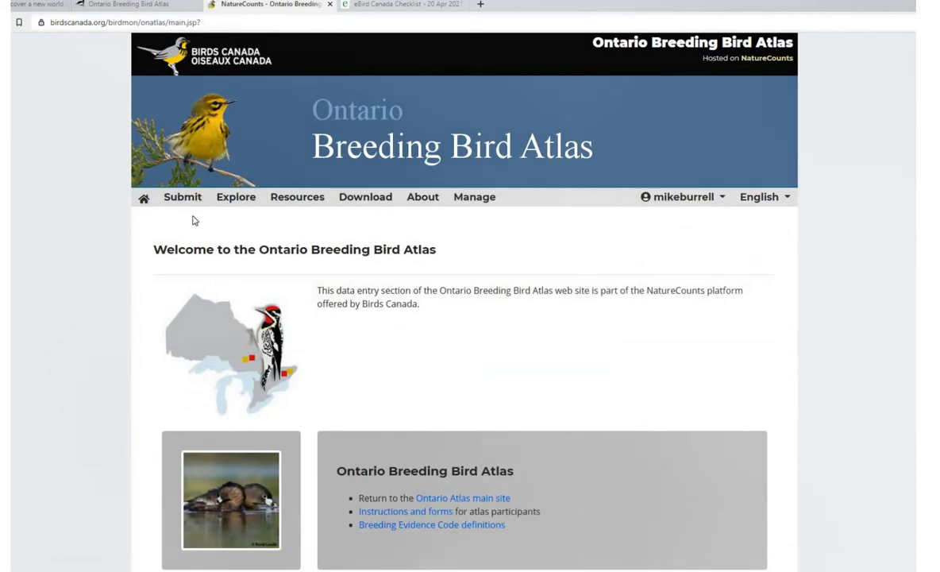
Go to the General Atlassing Submit data page from the Submit menu
left_click(183, 204)
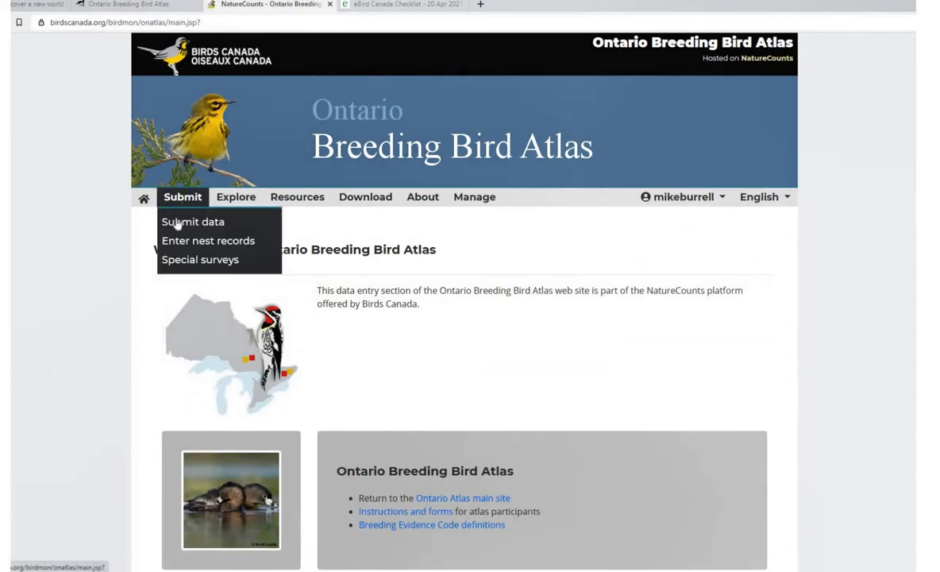
left_click(176, 223)
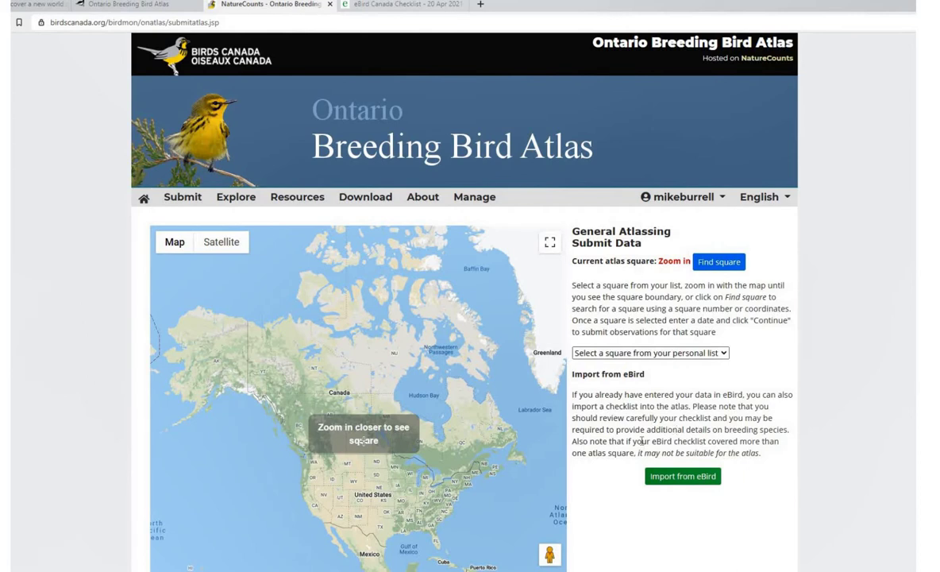
Open the Import from eBird form, then view the 20 Apr 2021 eBird checklist tab
left_click(671, 479)
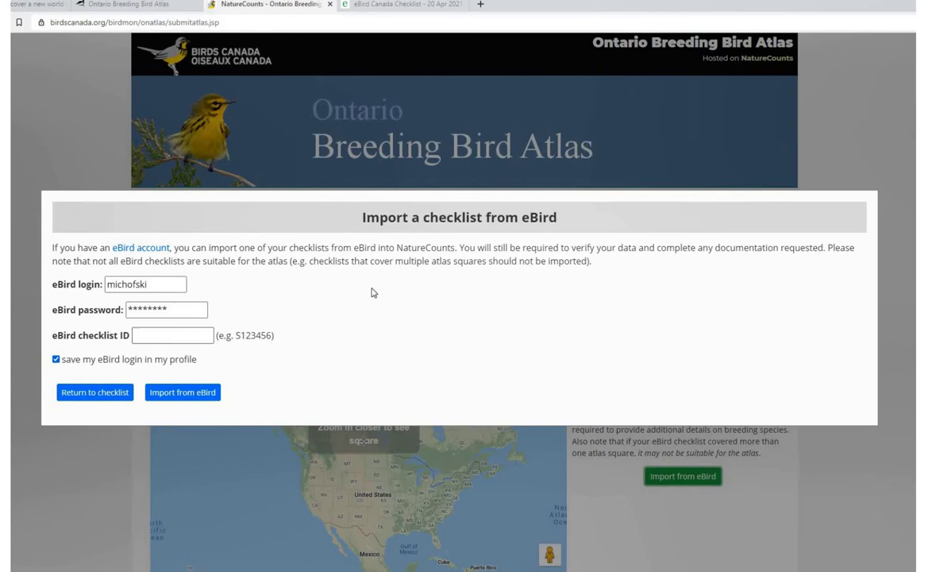
left_click(401, 5)
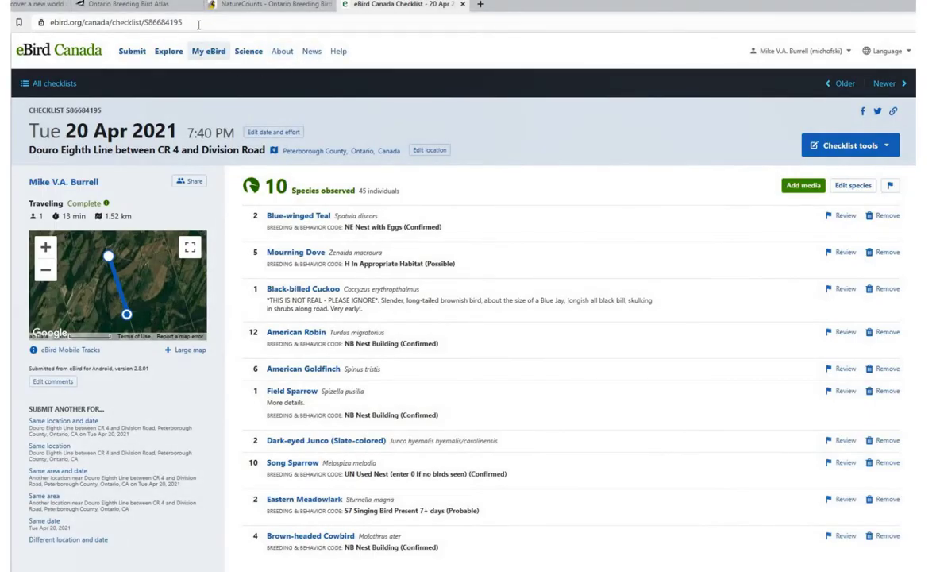
left_click(167, 22)
double_click(170, 22)
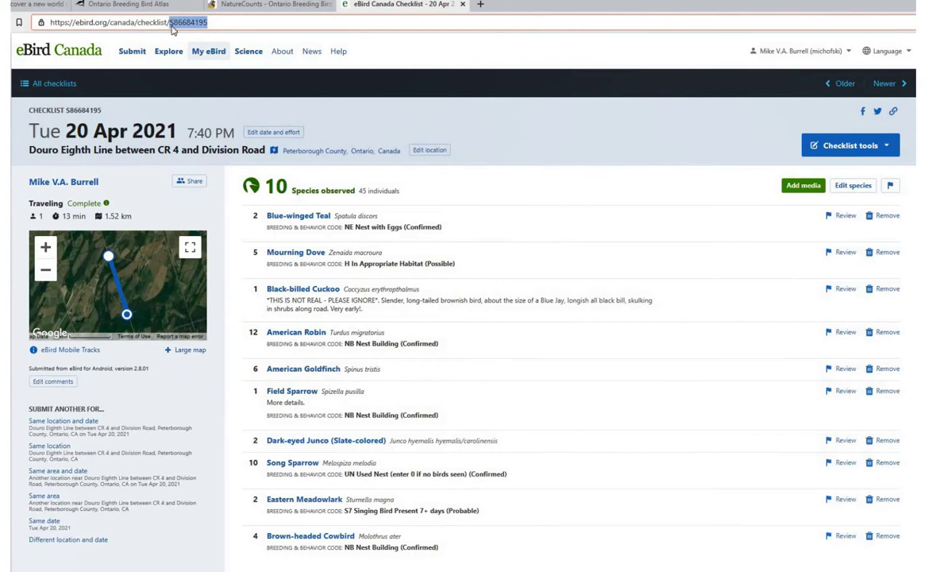
left_click(102, 109)
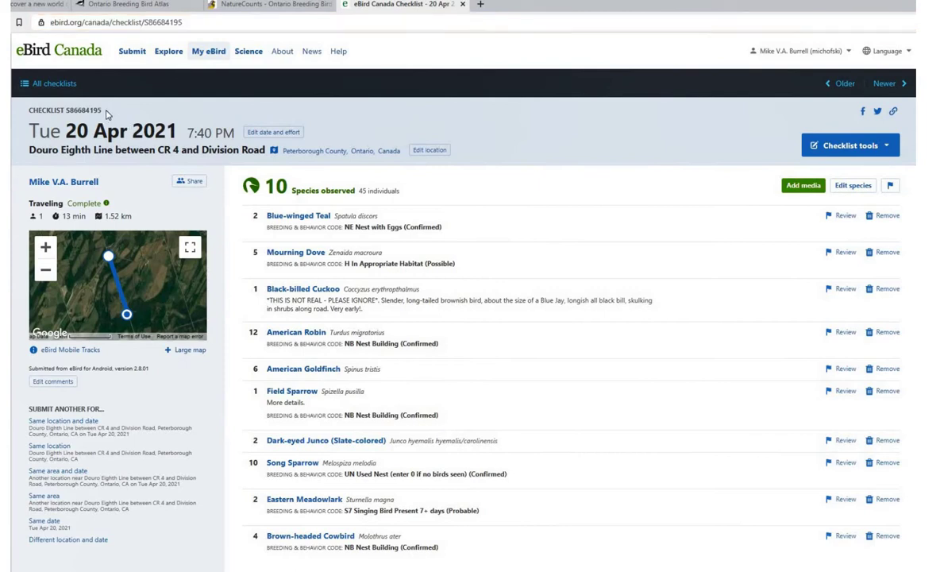
left_click_drag(103, 111, 65, 111)
right_click(71, 105)
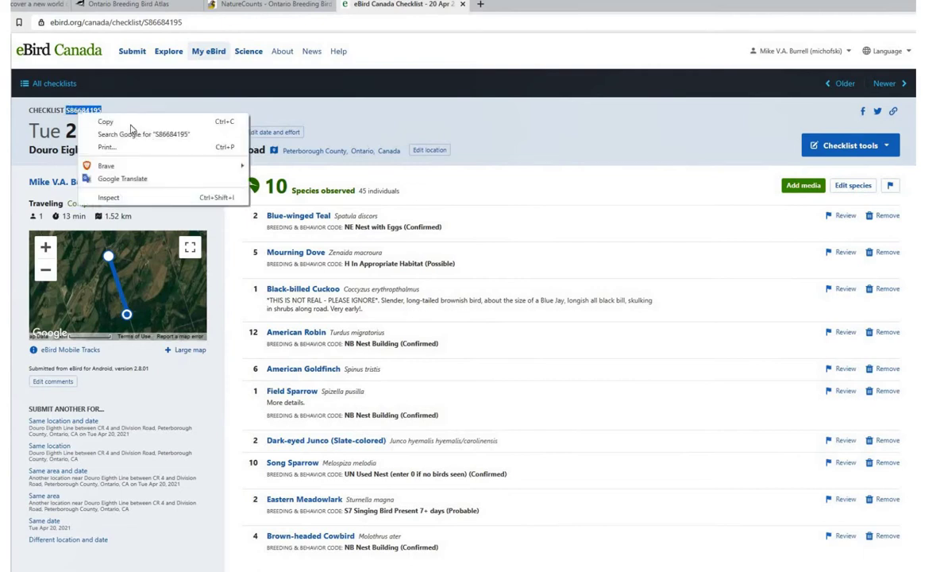
left_click(127, 123)
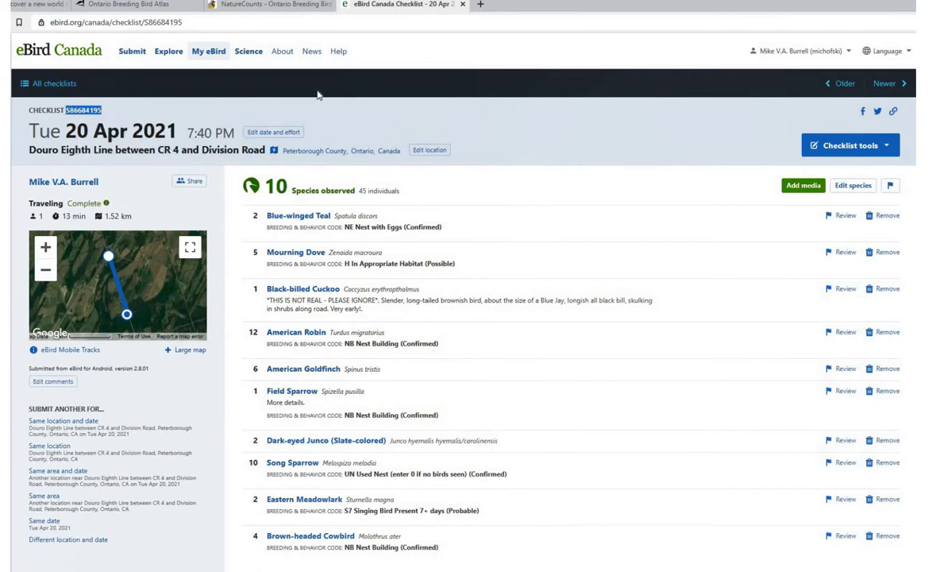
Paste checklist ID S86684195 into the import form and import it from eBird
left_click(266, 4)
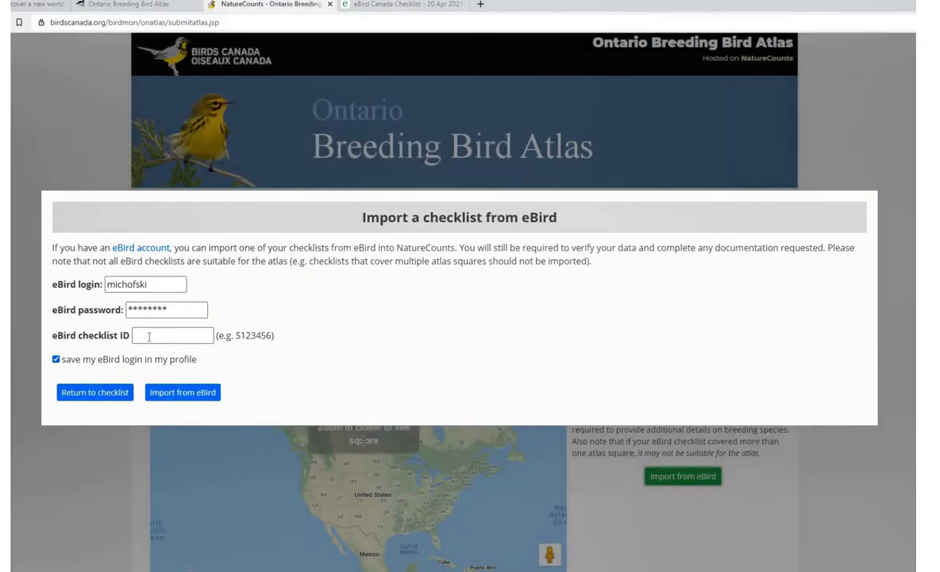
left_click(146, 337)
right_click(147, 337)
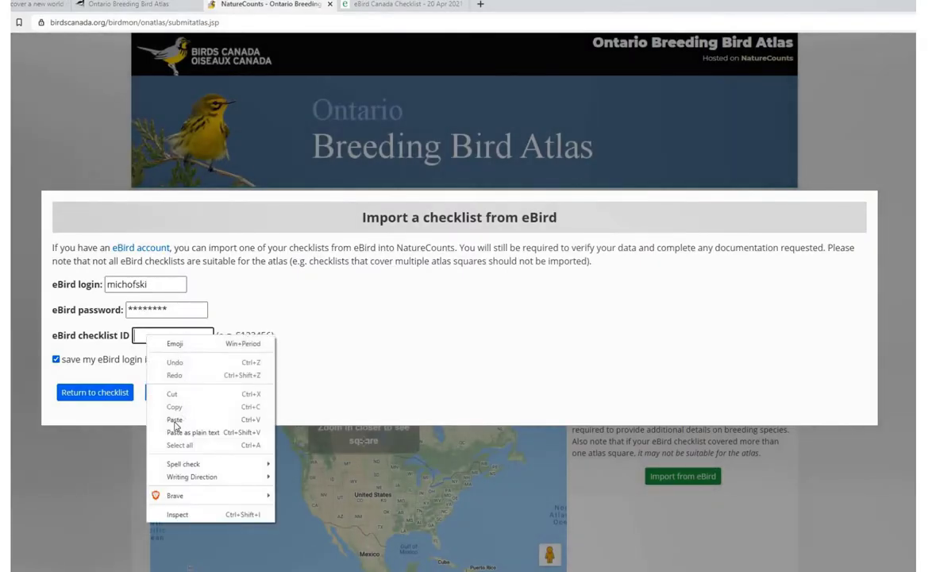
left_click(176, 419)
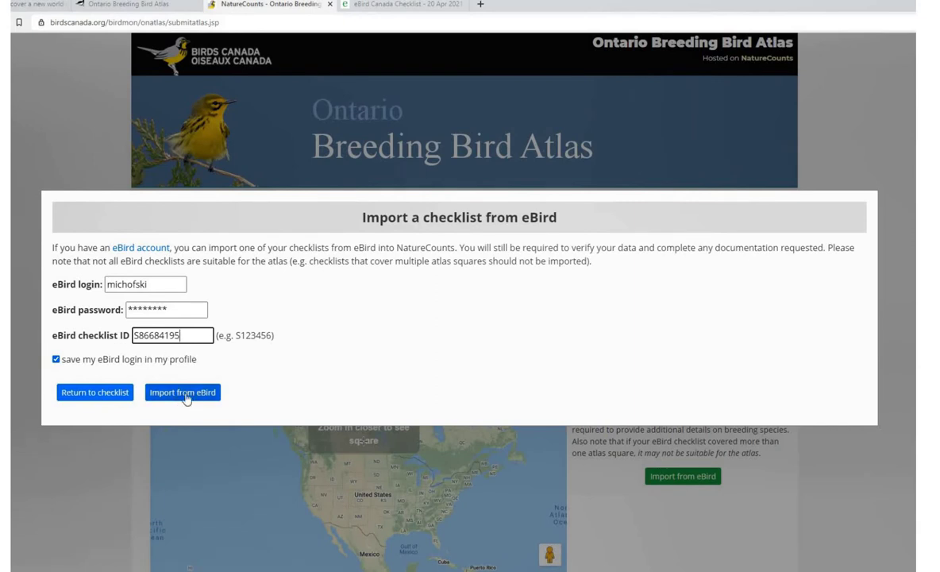
left_click(183, 394)
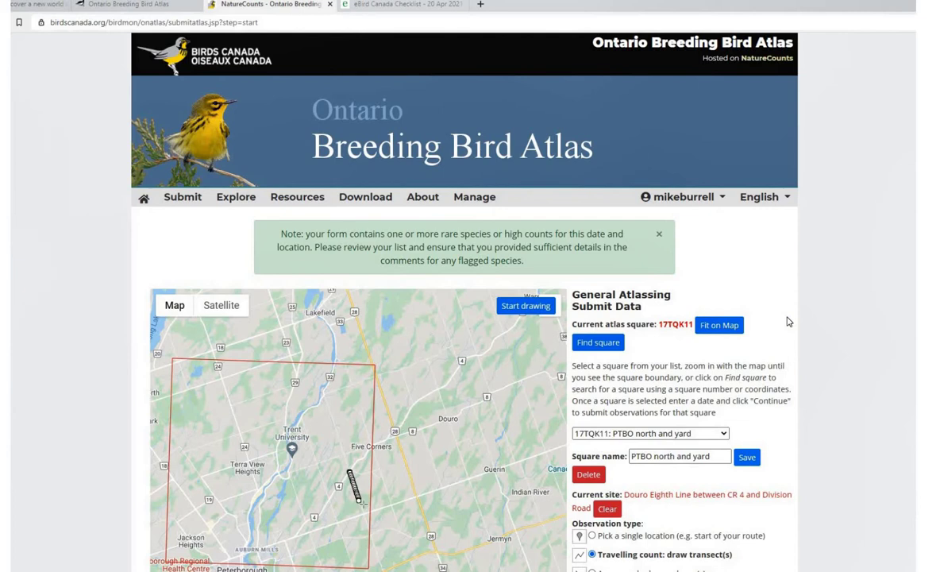
Check the Douro Eighth Line date, time, duration and distance, then continue to species entry
scroll(794, 320, "down", 3)
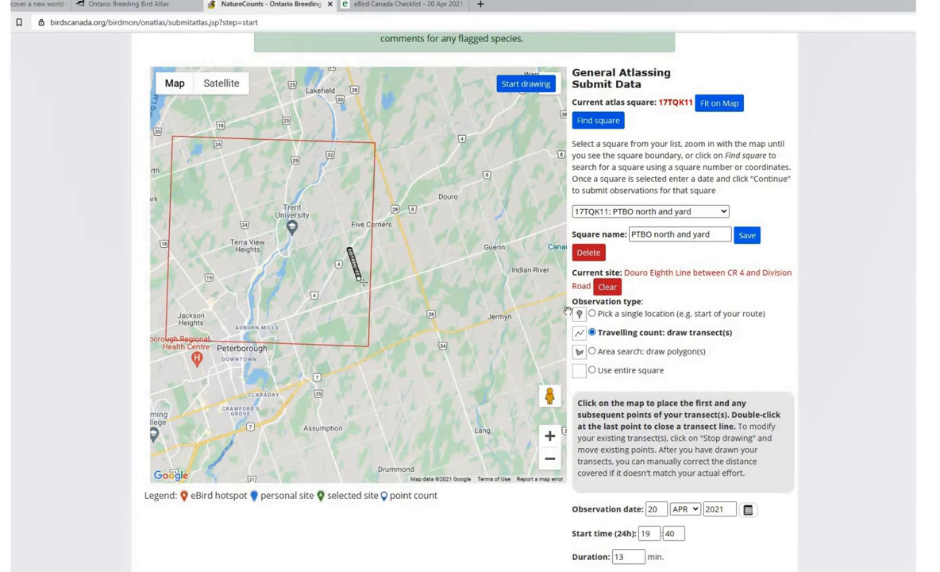
scroll(626, 258, "down", 2)
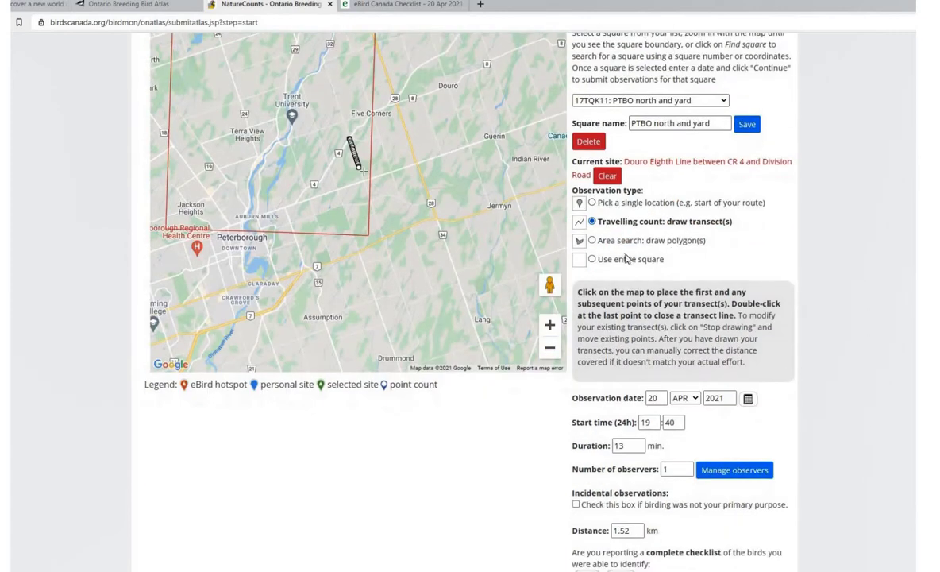
scroll(644, 225, "down", 1)
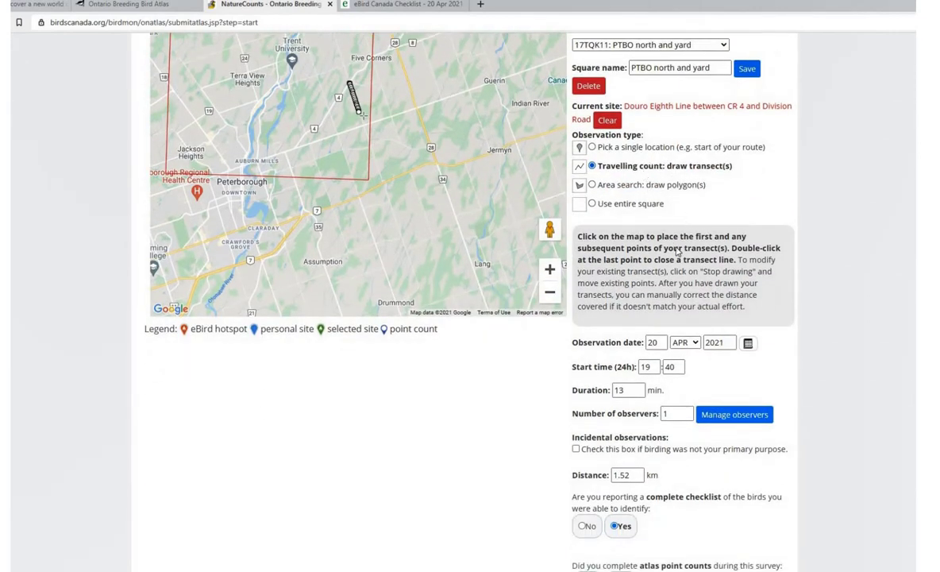
scroll(675, 254, "down", 2)
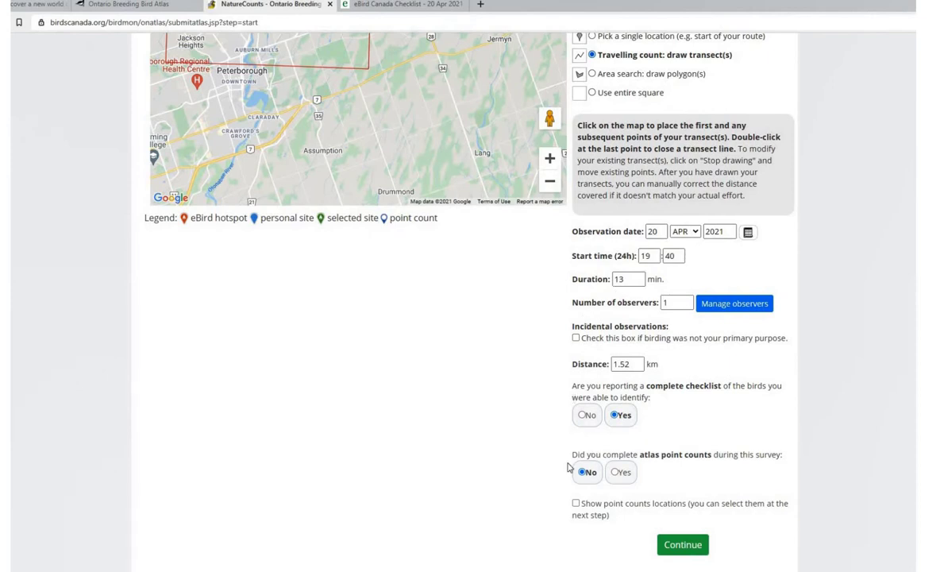
scroll(477, 405, "down", 1)
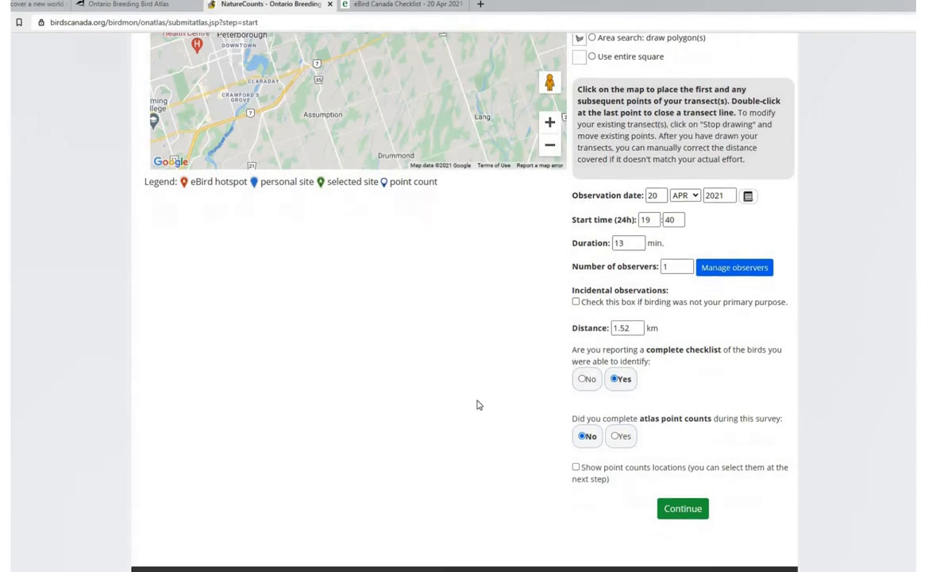
scroll(478, 405, "down", 1)
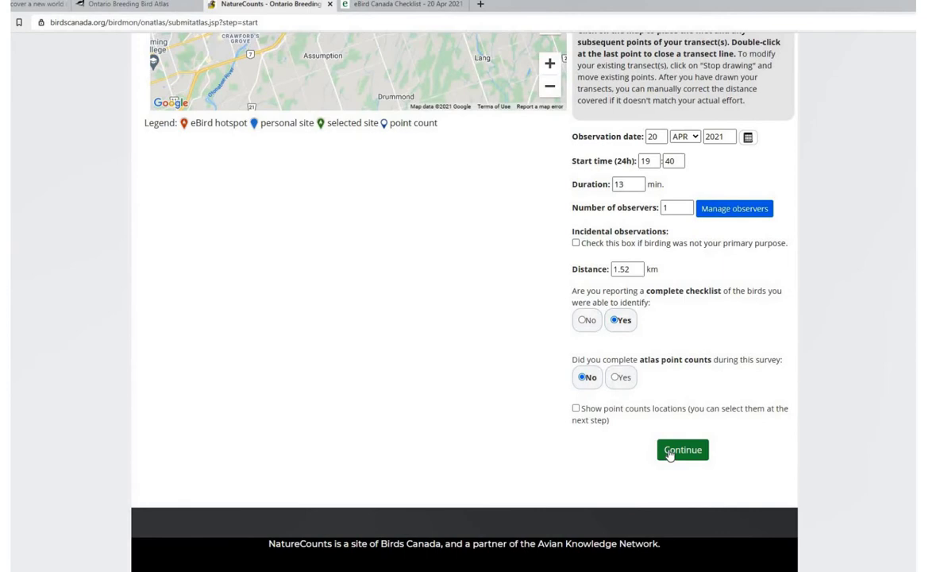
left_click(670, 451)
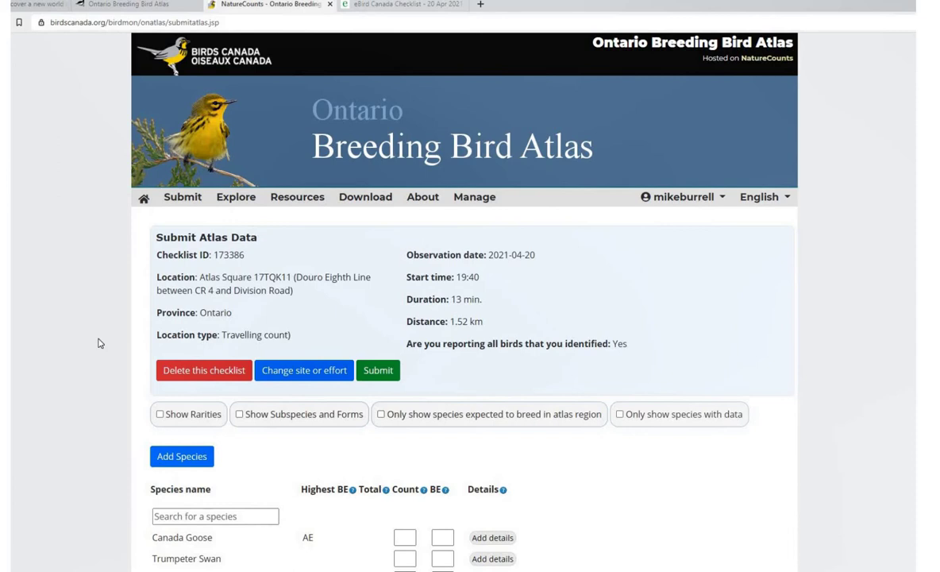
scroll(95, 326, "down", 2)
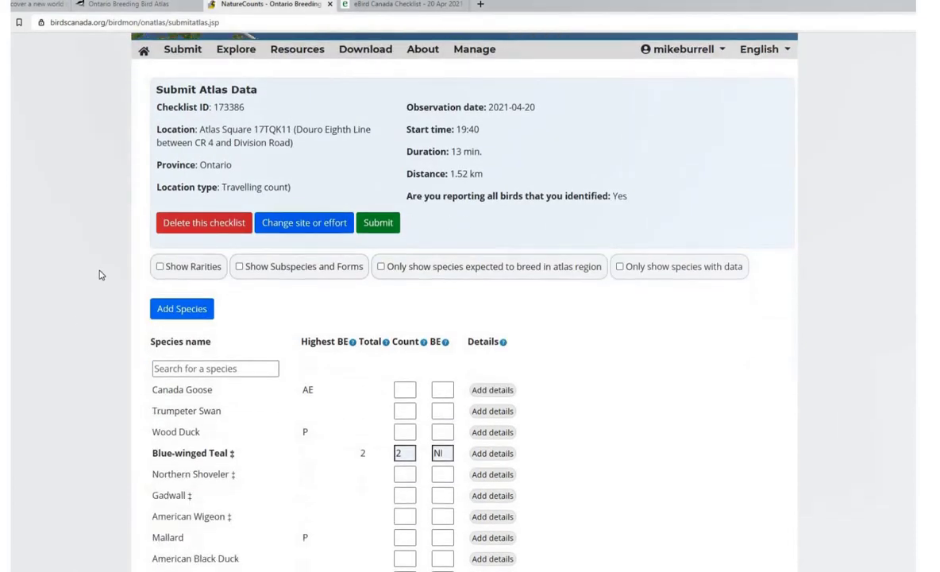
scroll(101, 275, "down", 2)
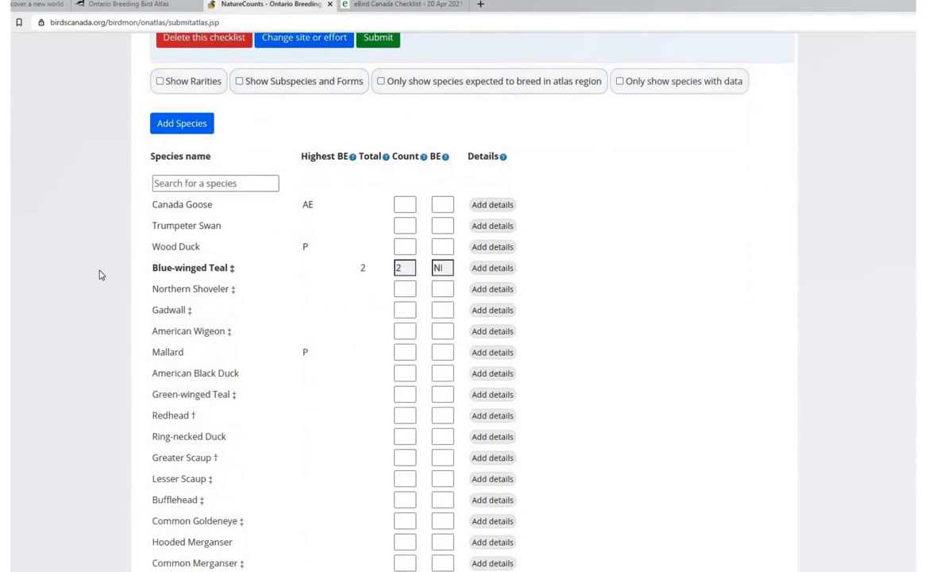
scroll(101, 274, "down", 1)
scroll(100, 273, "down", 2)
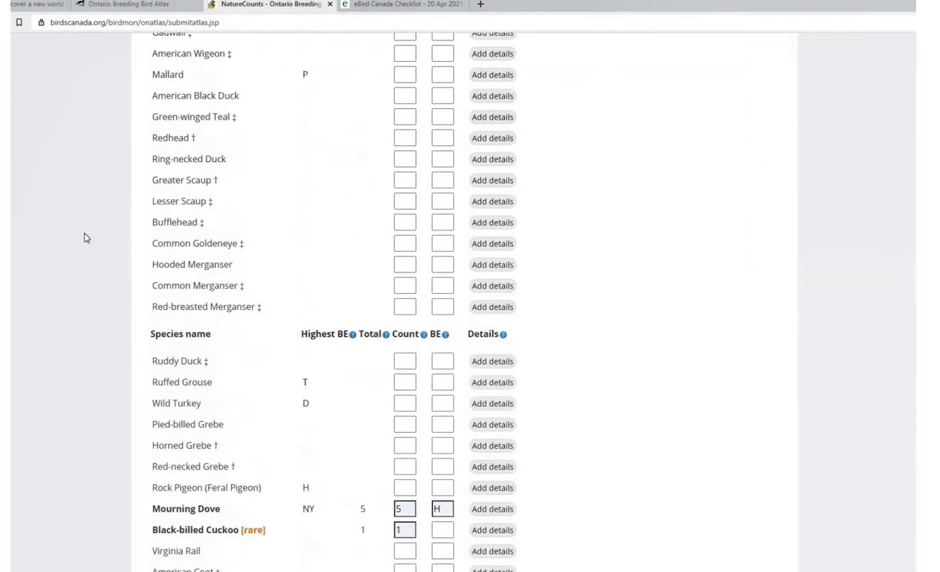
scroll(92, 239, "down", 2)
scroll(94, 245, "down", 1)
scroll(99, 238, "down", 1)
scroll(104, 231, "down", 1)
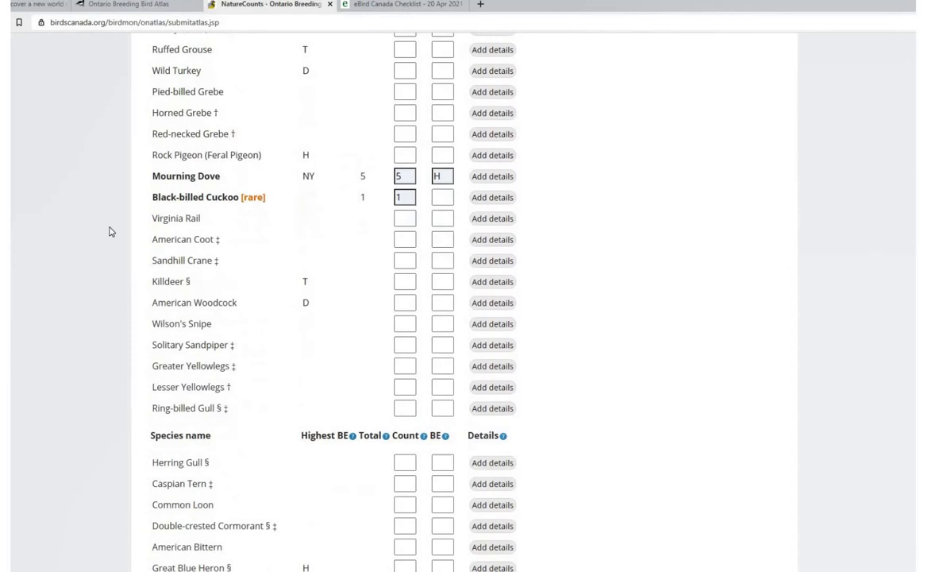
scroll(109, 229, "down", 1)
scroll(113, 229, "down", 2)
scroll(117, 227, "down", 3)
scroll(117, 227, "down", 3)
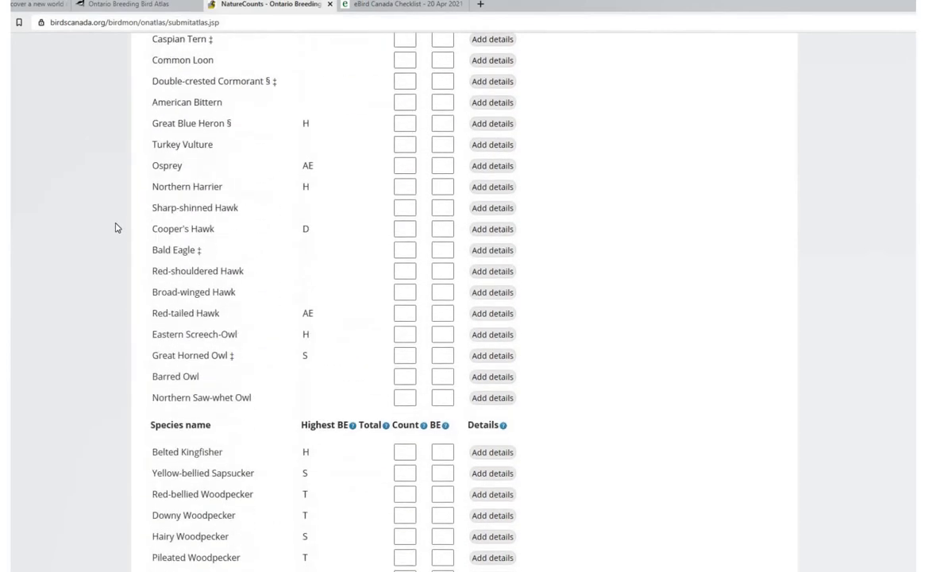
scroll(116, 228, "down", 2)
scroll(117, 227, "down", 3)
scroll(119, 223, "down", 3)
scroll(120, 219, "down", 4)
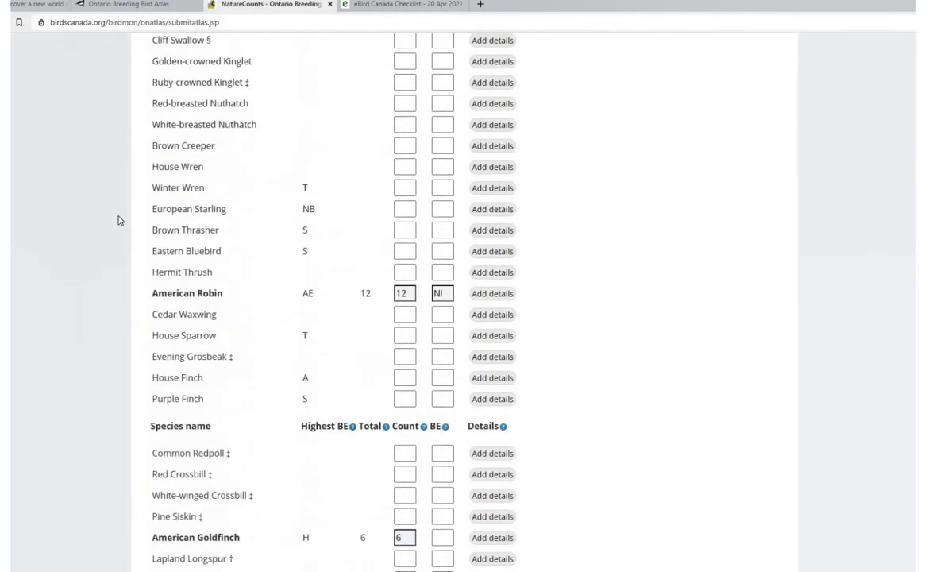
scroll(119, 220, "down", 2)
scroll(120, 220, "down", 7)
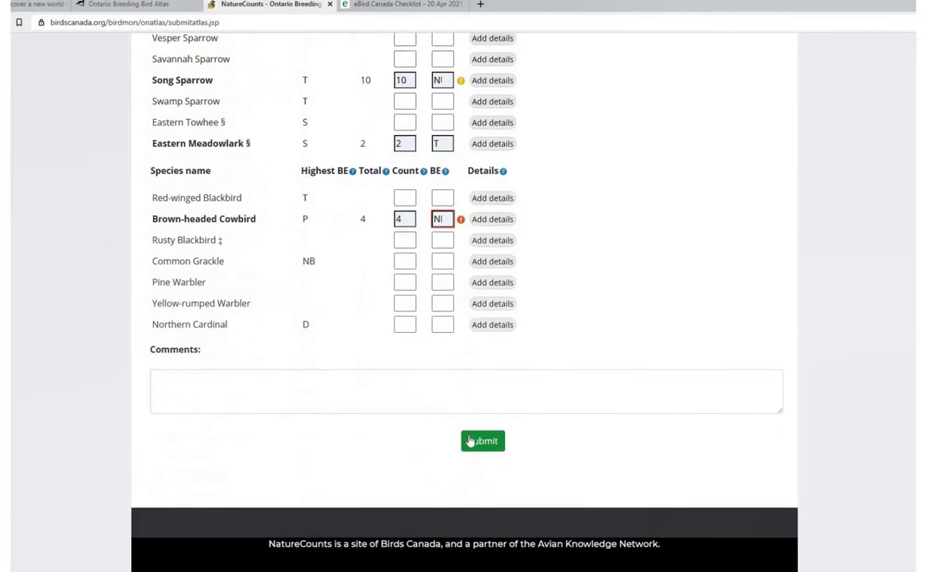
Try submitting, then return to the checklist showing Brown-headed Cowbird's NI code flagged invalid
left_click(474, 443)
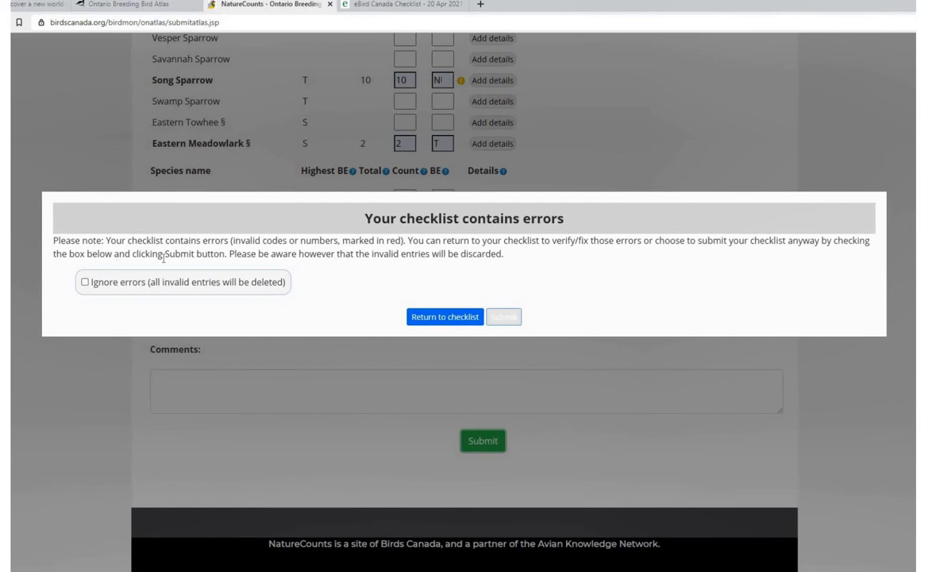
left_click(431, 326)
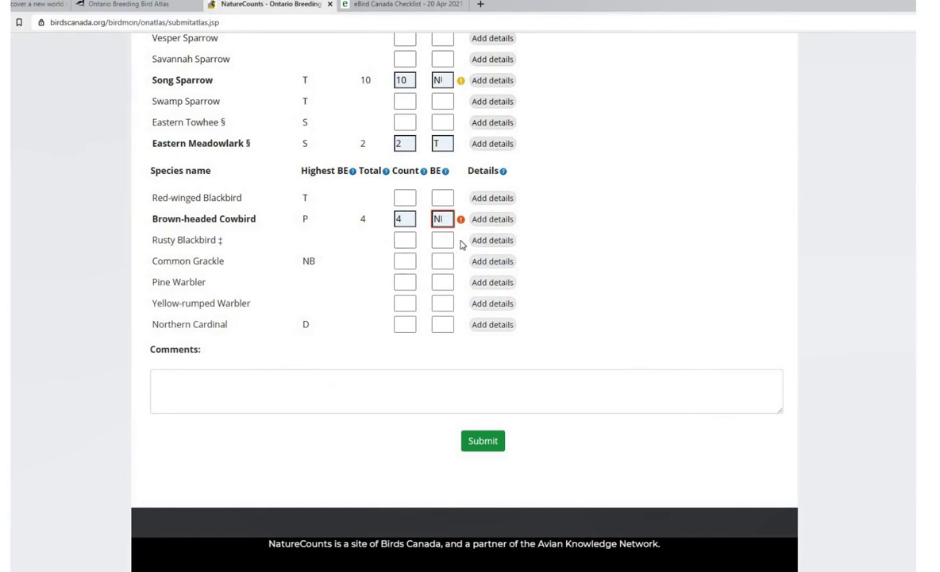
mouse_move(461, 219)
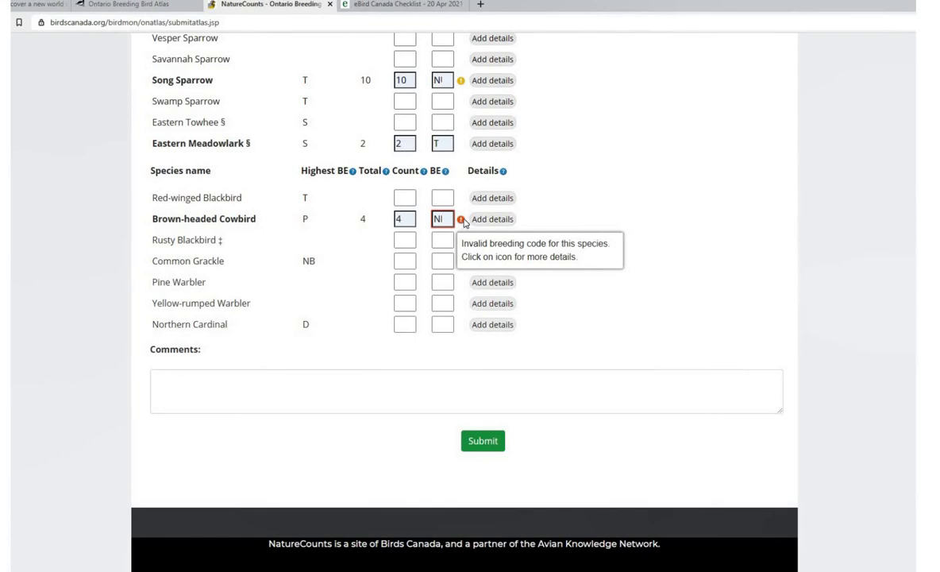
left_click(461, 220)
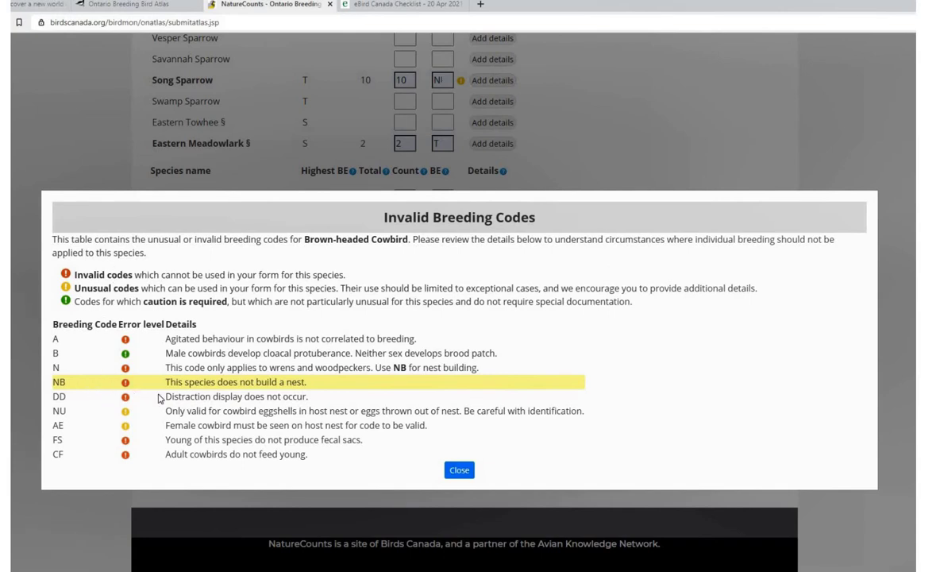
Delete Brown-headed Cowbird's invalid NI breeding code and resubmit the checklist
left_click(458, 467)
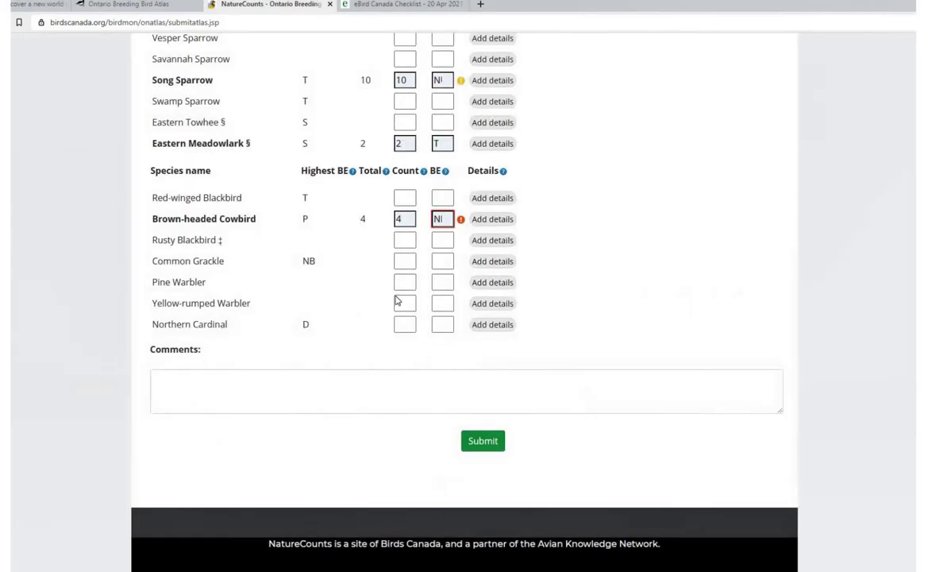
double_click(439, 219)
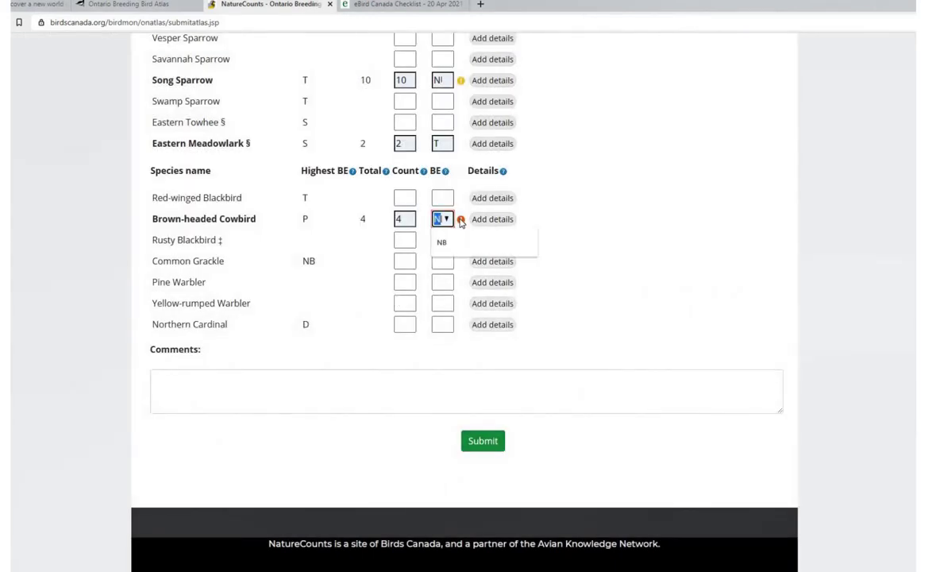
key("BackSpace")
left_click(584, 245)
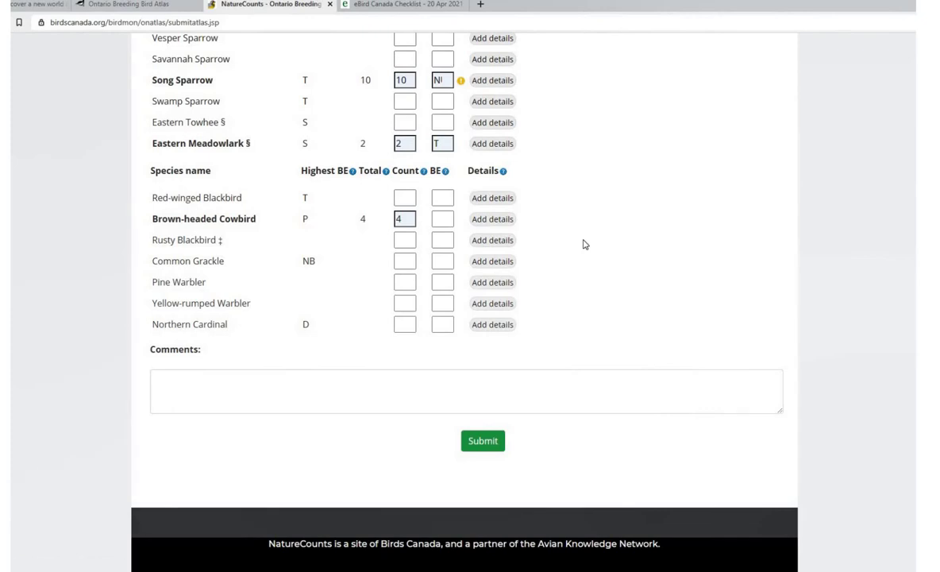
left_click(475, 445)
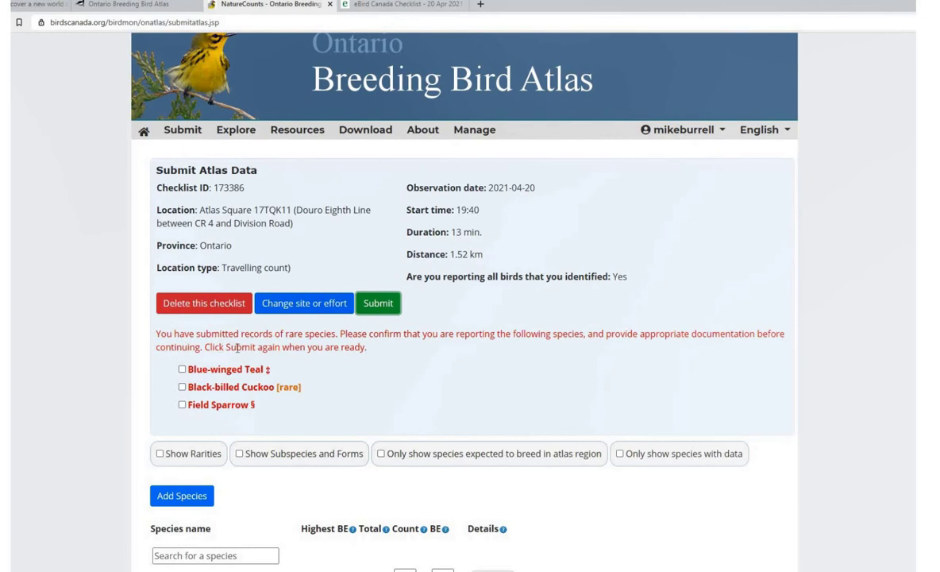
Tick the Black-billed Cuckoo box in the rare-species confirmation list
scroll(281, 351, "down", 2)
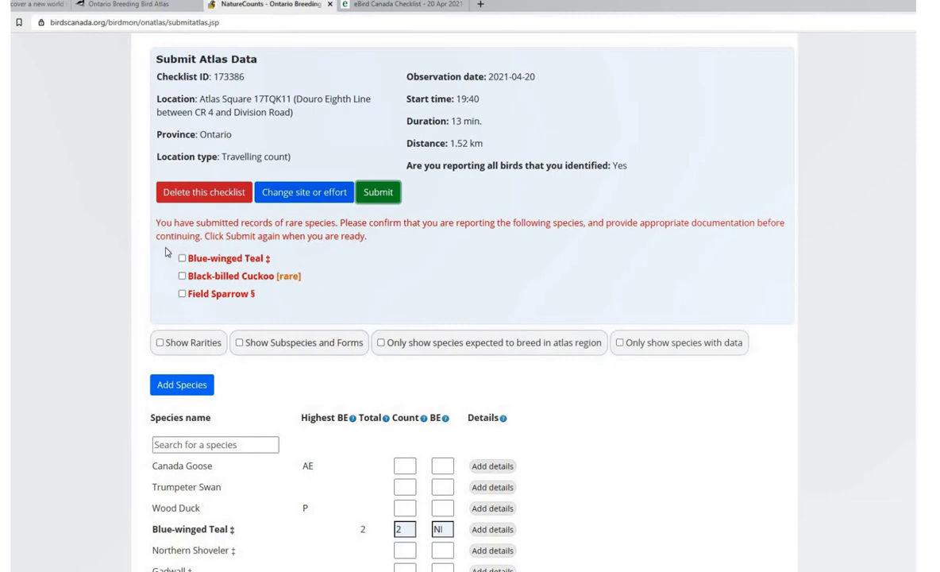
scroll(228, 217, "down", 1)
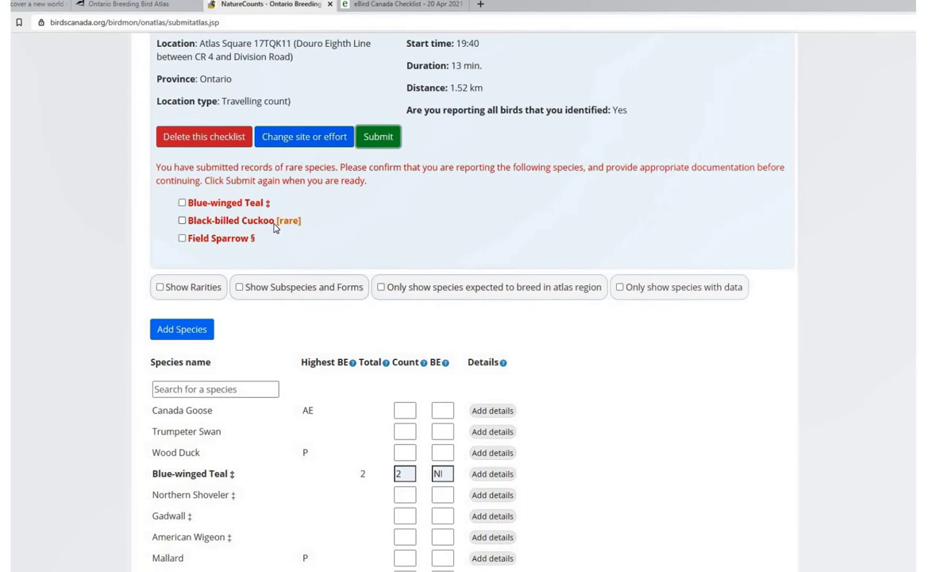
left_click(182, 222)
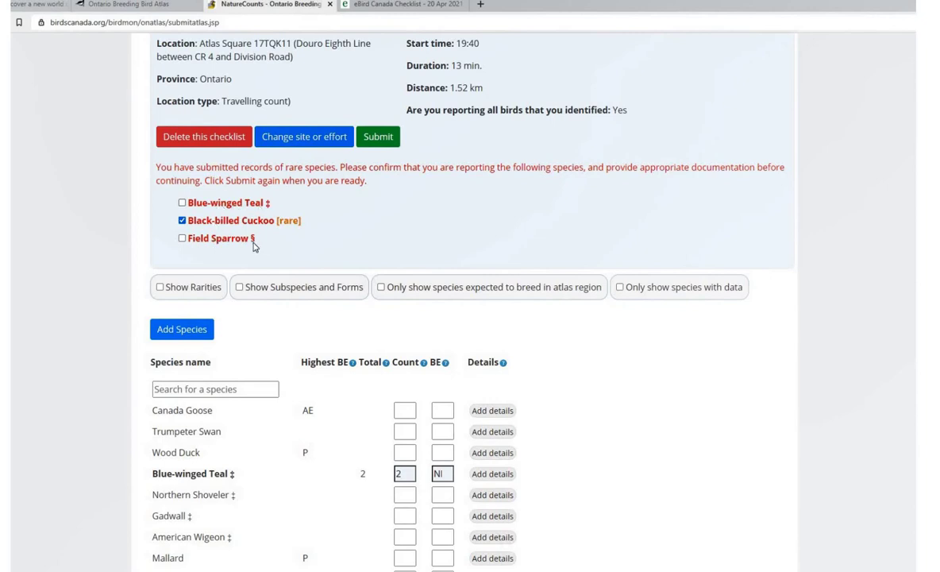
scroll(218, 238, "down", 3)
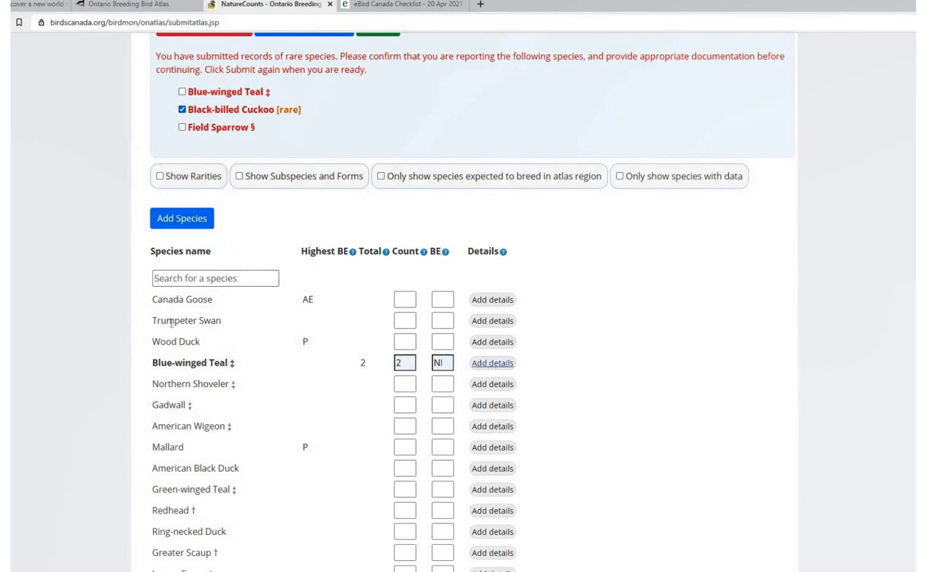
Open the Blue-winged Teal location map in satellite view, centred on the observation area
type("det")
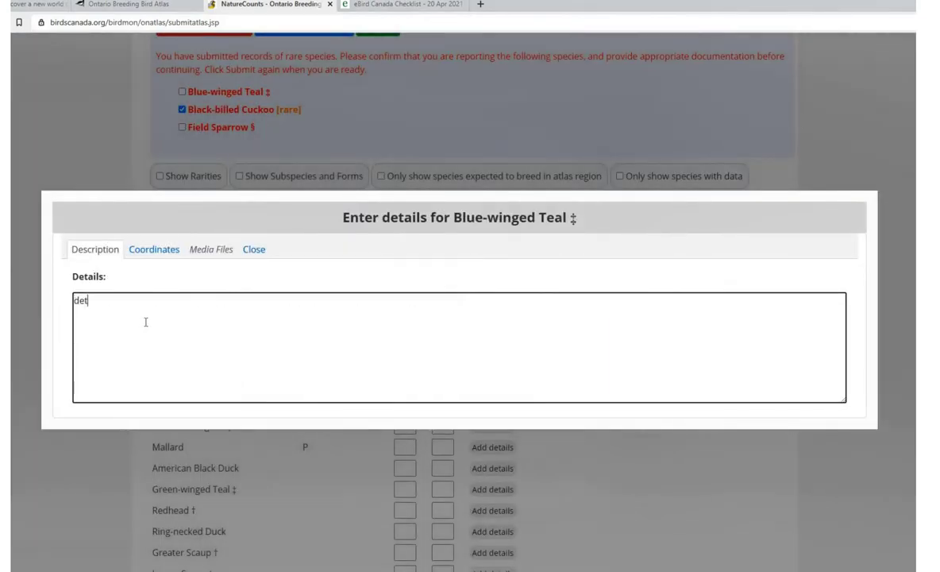
type("ails")
left_click(154, 251)
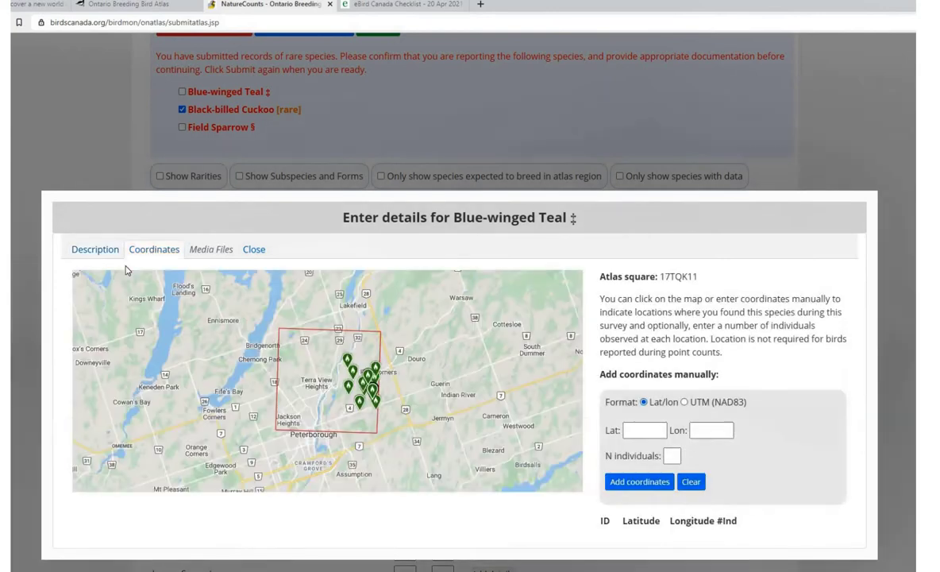
scroll(372, 390, "up", 2)
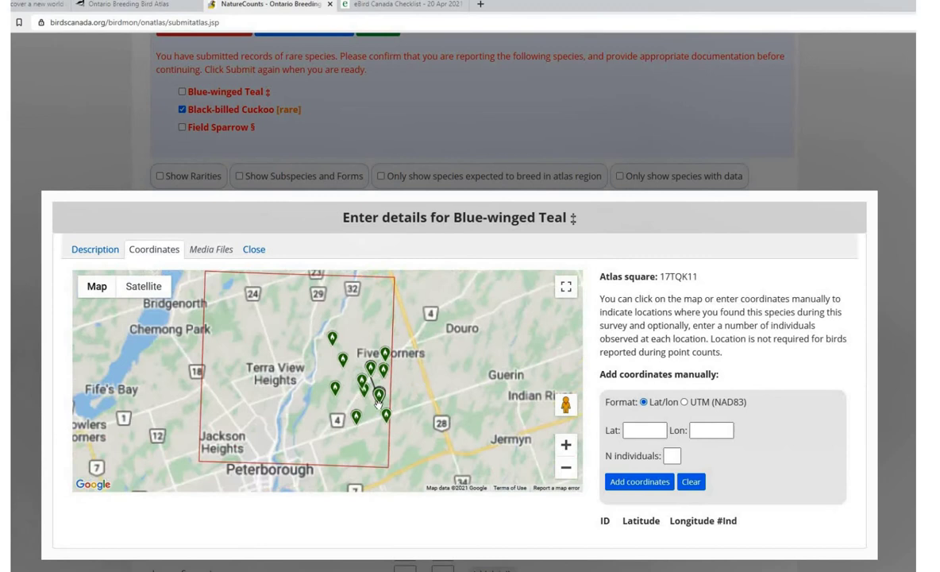
scroll(377, 397, "up", 2)
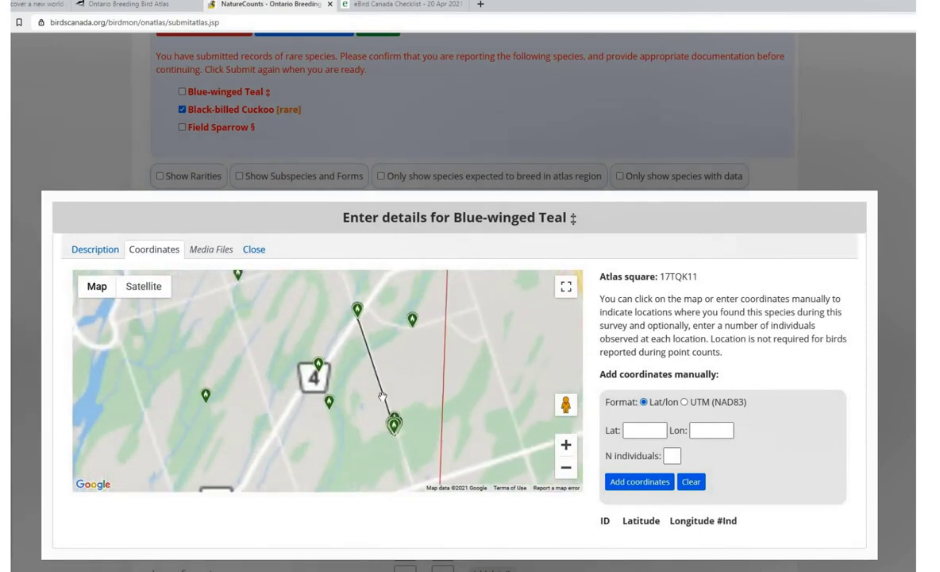
scroll(389, 385, "up", 2)
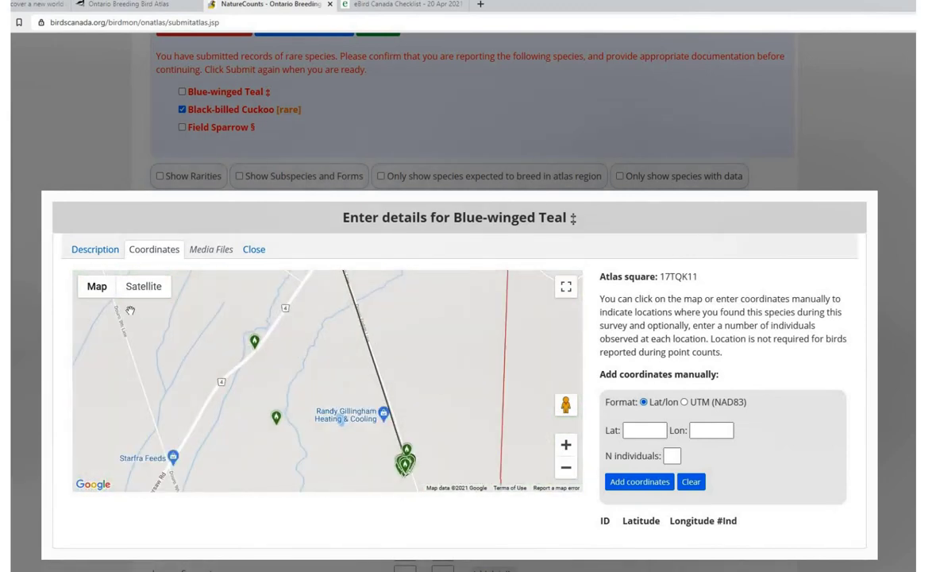
left_click(138, 284)
left_click_drag(354, 330, 336, 396)
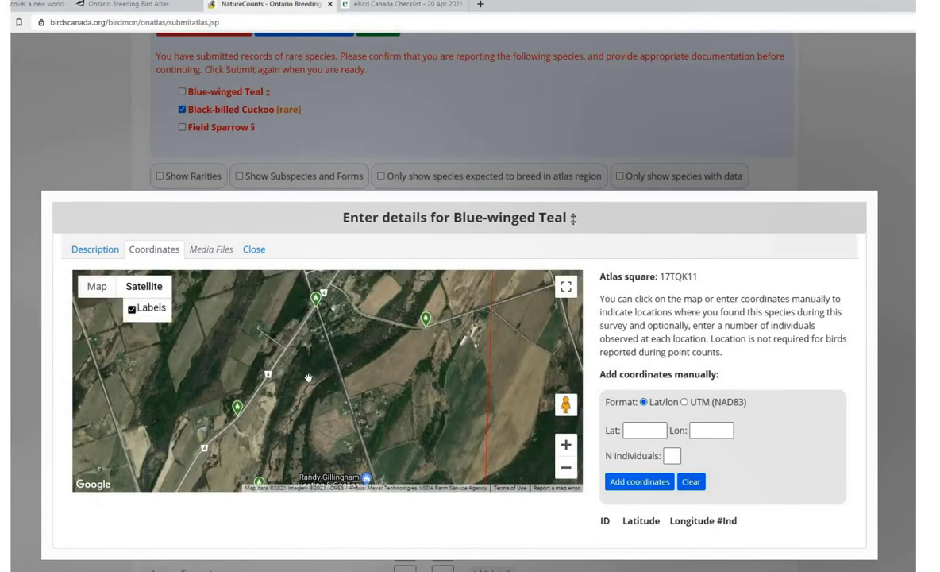
Pin the Blue-winged Teal's creek location on the satellite map, recording 2 individuals
scroll(359, 359, "up", 2)
scroll(238, 353, "up", 2)
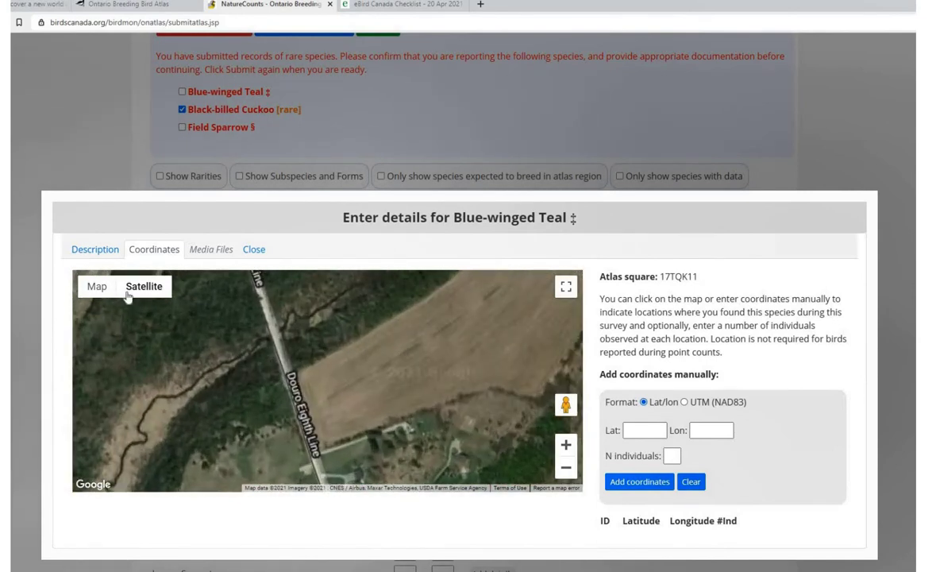
left_click(99, 291)
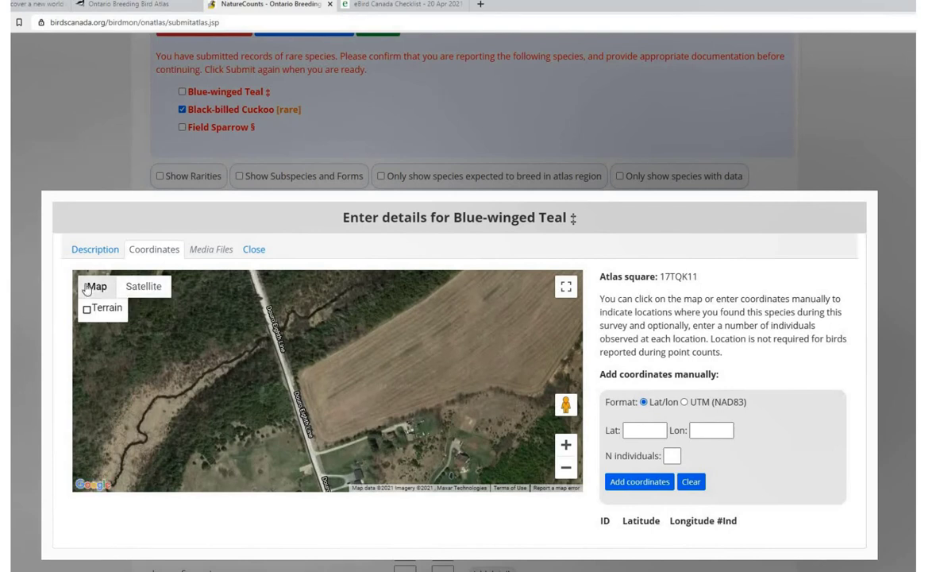
left_click(144, 287)
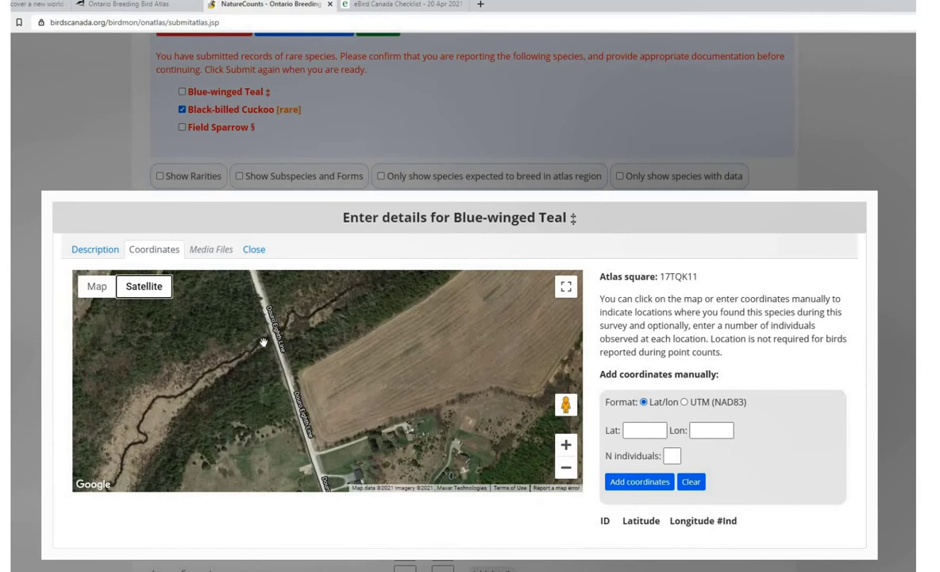
left_click(263, 340)
scroll(744, 454, "down", 2)
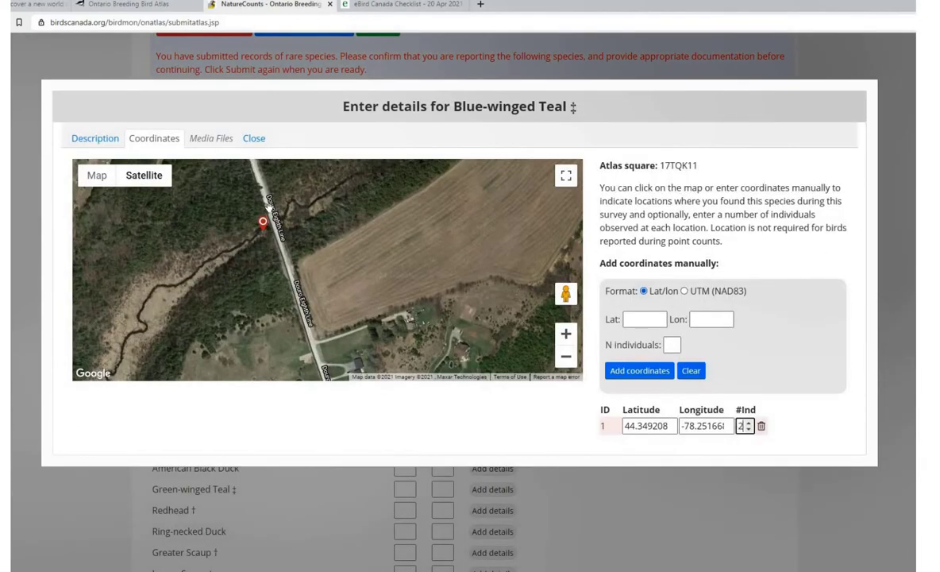
Close the teal details and tick the Blue-winged Teal rare-species confirmation
left_click(253, 138)
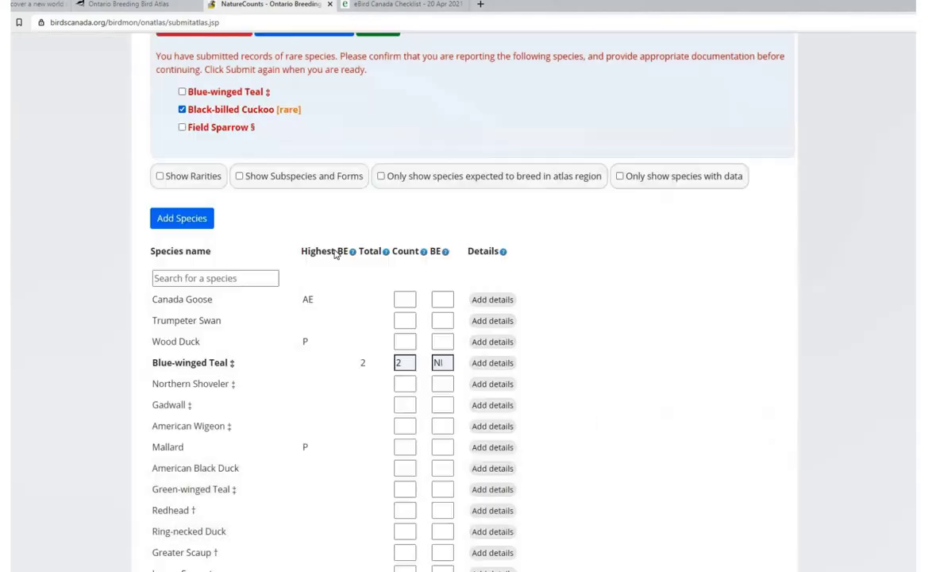
left_click(182, 92)
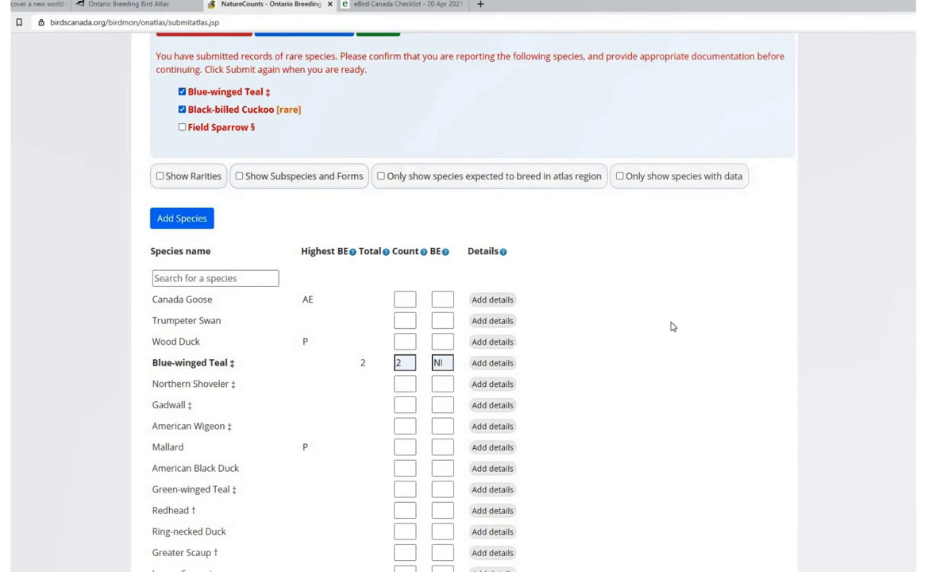
scroll(667, 326, "down", 3)
scroll(666, 328, "down", 10)
scroll(667, 328, "down", 10)
scroll(663, 325, "down", 10)
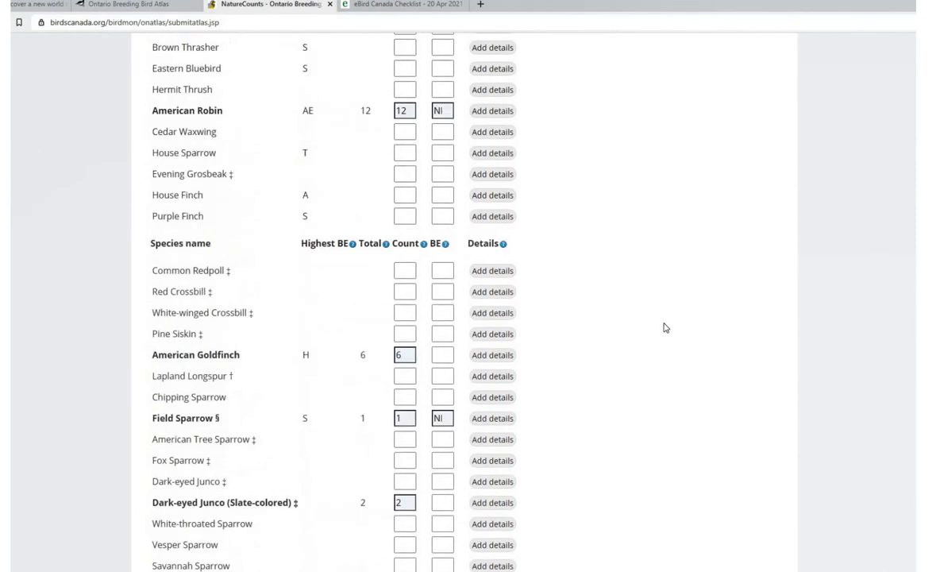
scroll(663, 326, "down", 3)
scroll(663, 325, "down", 1)
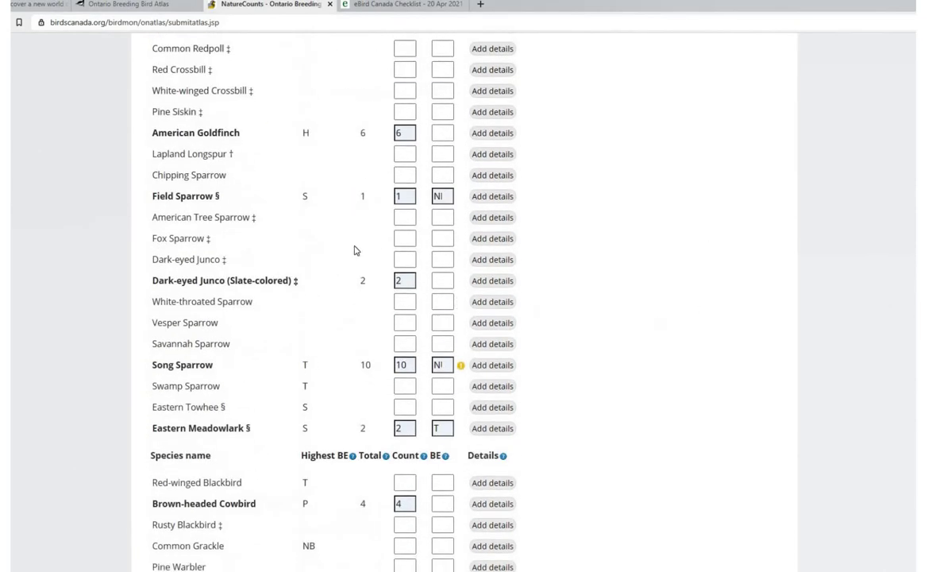
Pin the Field Sparrow's location on the map with 1 individual
left_click(489, 199)
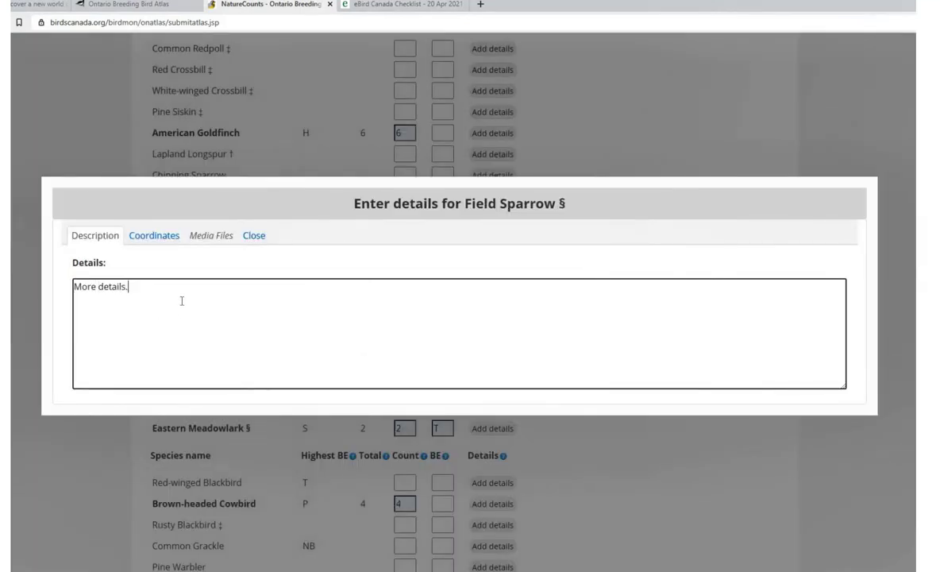
left_click(157, 237)
scroll(384, 374, "up", 1)
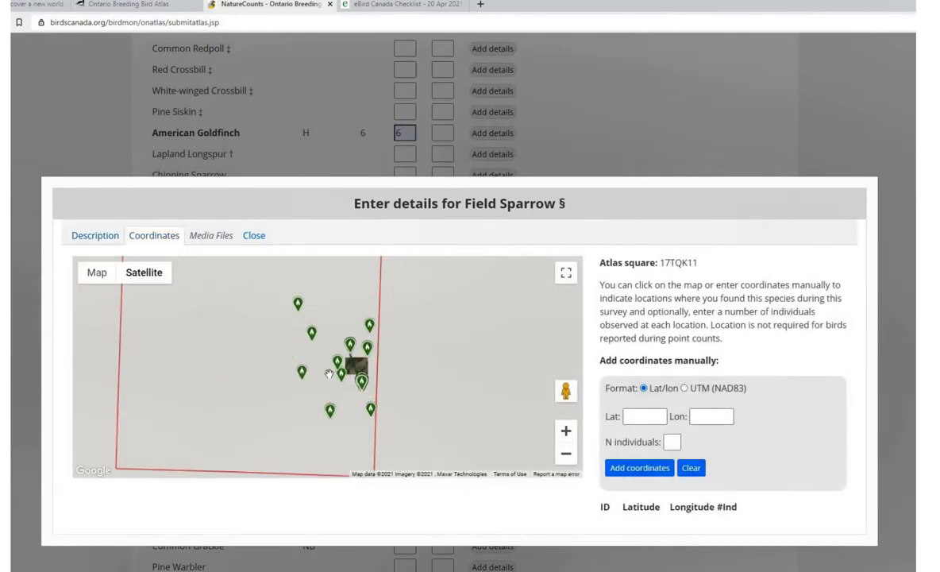
scroll(374, 368, "up", 1)
scroll(363, 362, "up", 1)
scroll(353, 355, "up", 1)
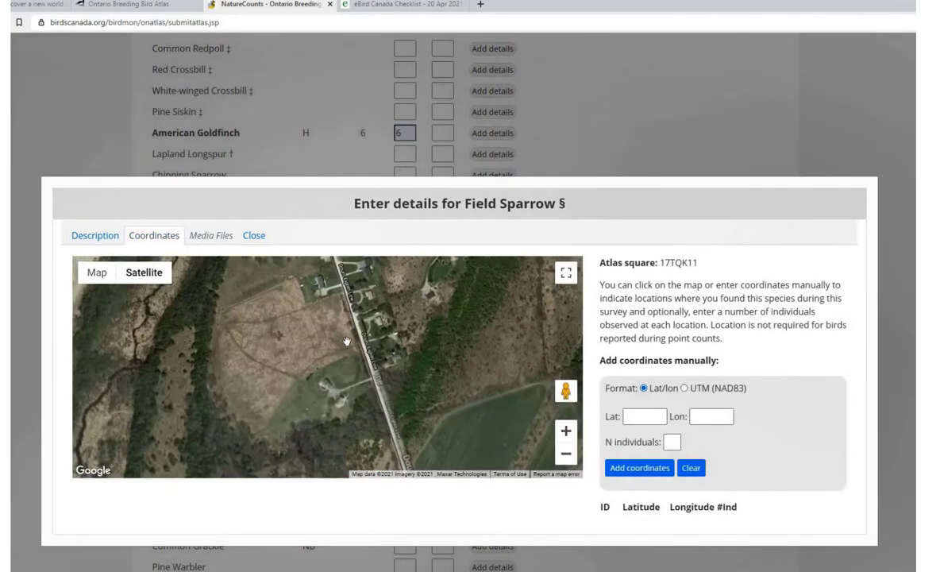
left_click(360, 335)
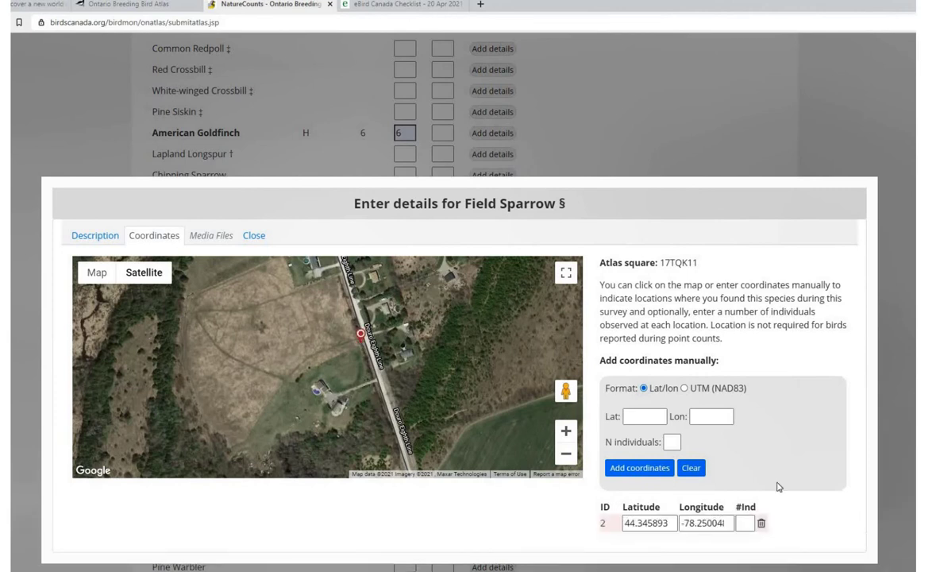
left_click(744, 522)
type("1")
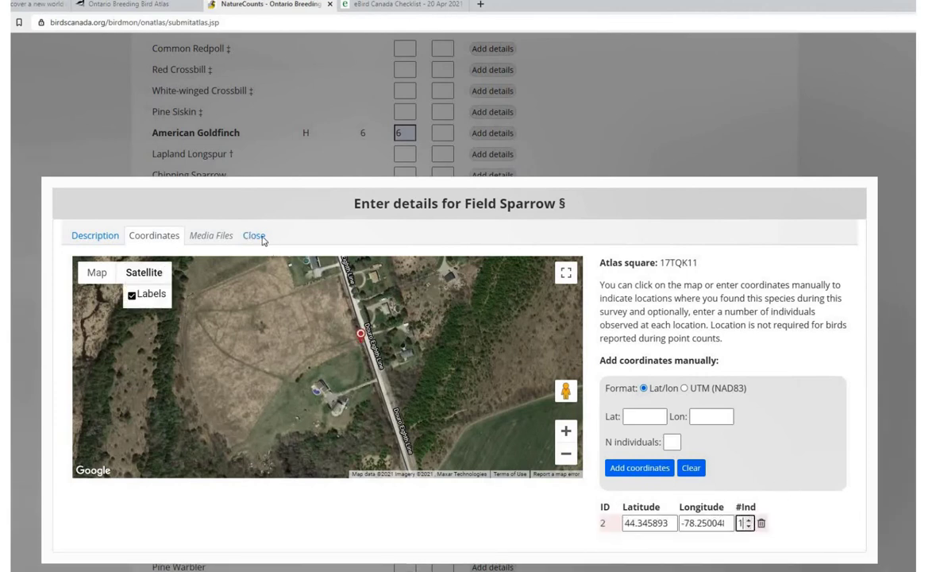
left_click(254, 235)
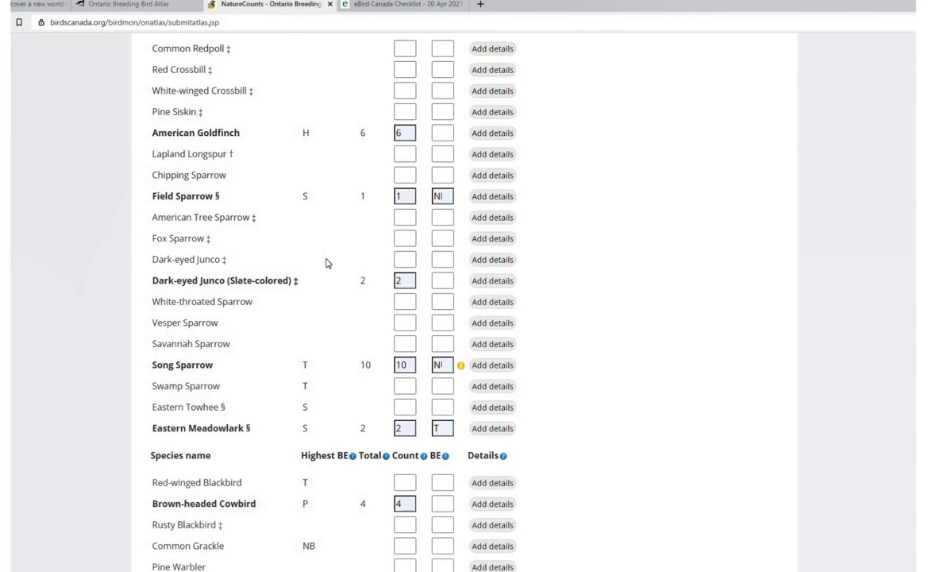
scroll(325, 262, "up", 10)
scroll(326, 262, "up", 10)
scroll(326, 262, "up", 10)
scroll(170, 236, "up", 3)
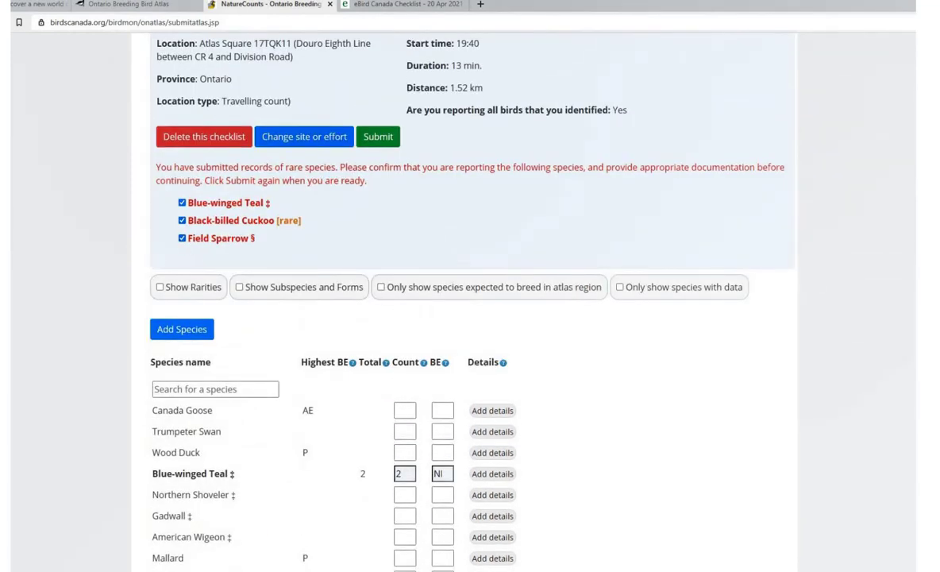
scroll(469, 318, "down", 5)
scroll(468, 318, "down", 4)
scroll(468, 318, "down", 3)
scroll(469, 318, "down", 4)
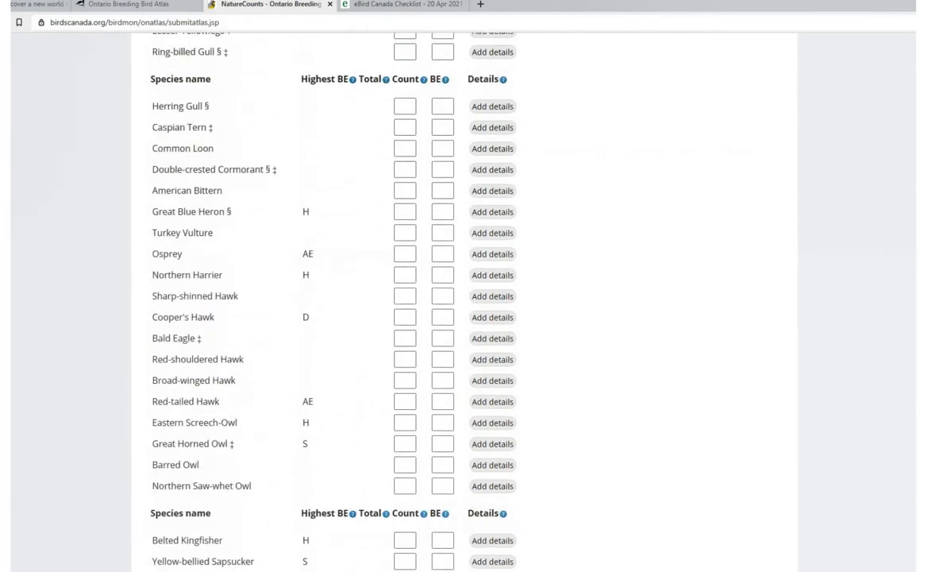
scroll(469, 317, "down", 4)
scroll(468, 318, "down", 4)
scroll(469, 317, "down", 4)
scroll(469, 318, "down", 4)
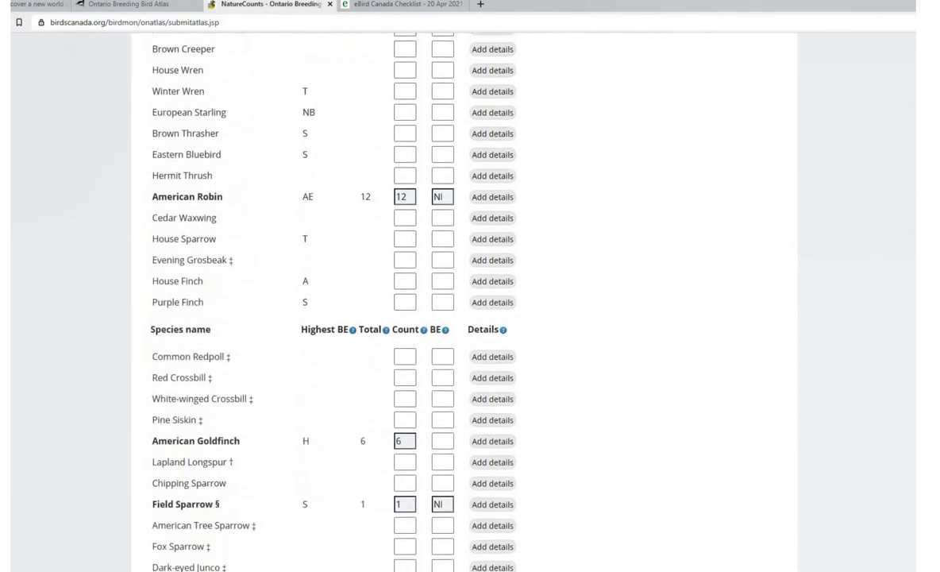
scroll(463, 354, "down", 4)
scroll(462, 354, "down", 3)
mouse_move(460, 350)
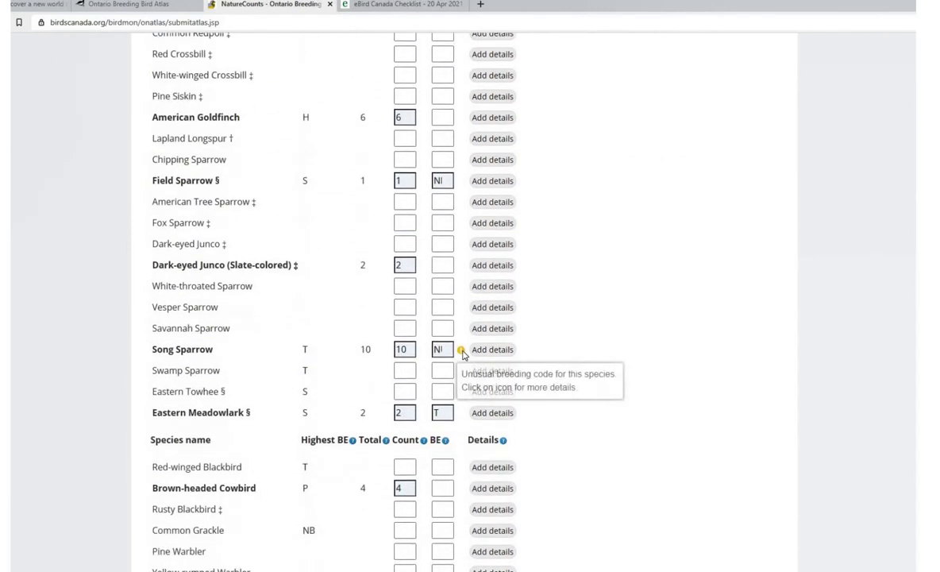
scroll(462, 354, "down", 3)
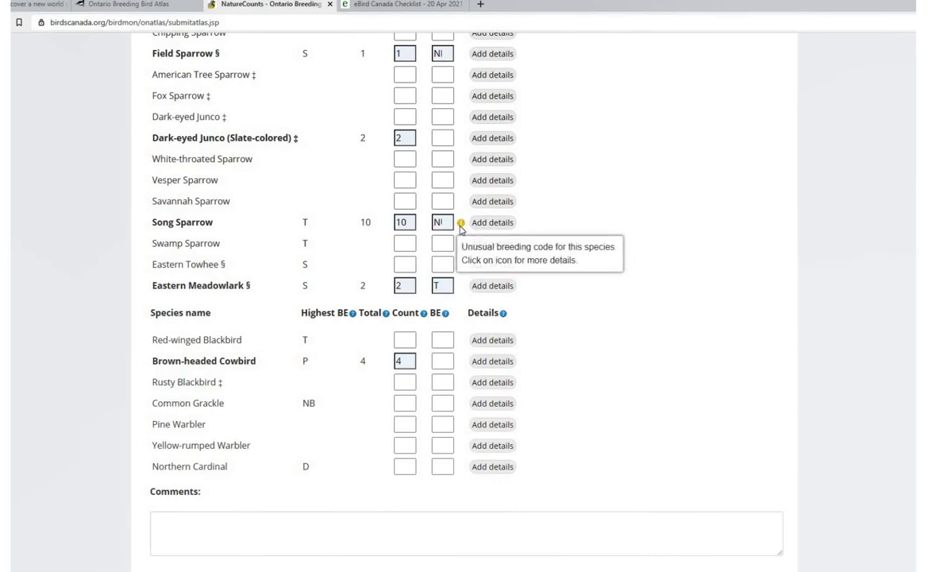
Review the Invalid Breeding Codes warning, then clear Song Sparrow's NI breeding code, keeping count 10
left_click(460, 224)
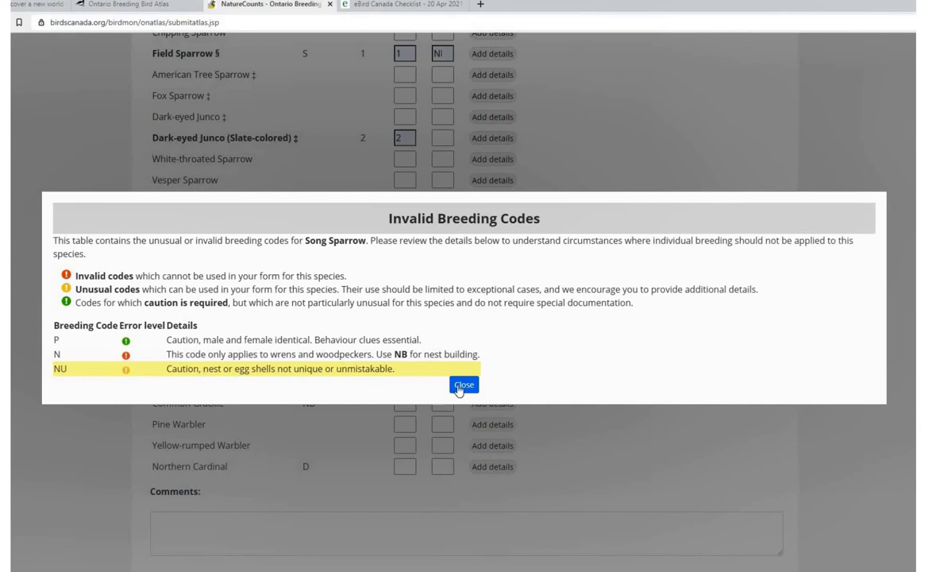
left_click(461, 386)
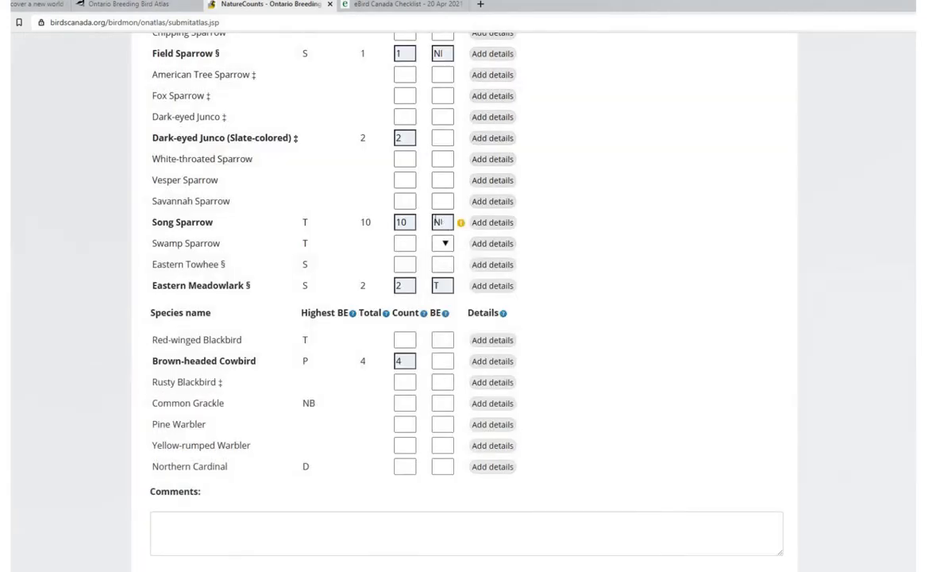
double_click(436, 222)
key("BackSpace")
Submit the corrected checklist with the green Submit button at the bottom of the species list
left_click(579, 216)
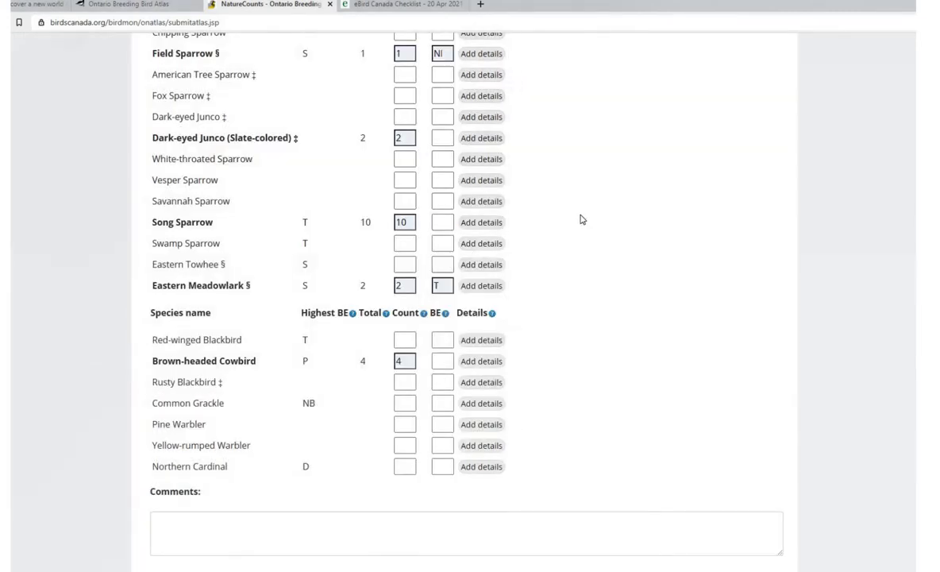
scroll(554, 309, "down", 1)
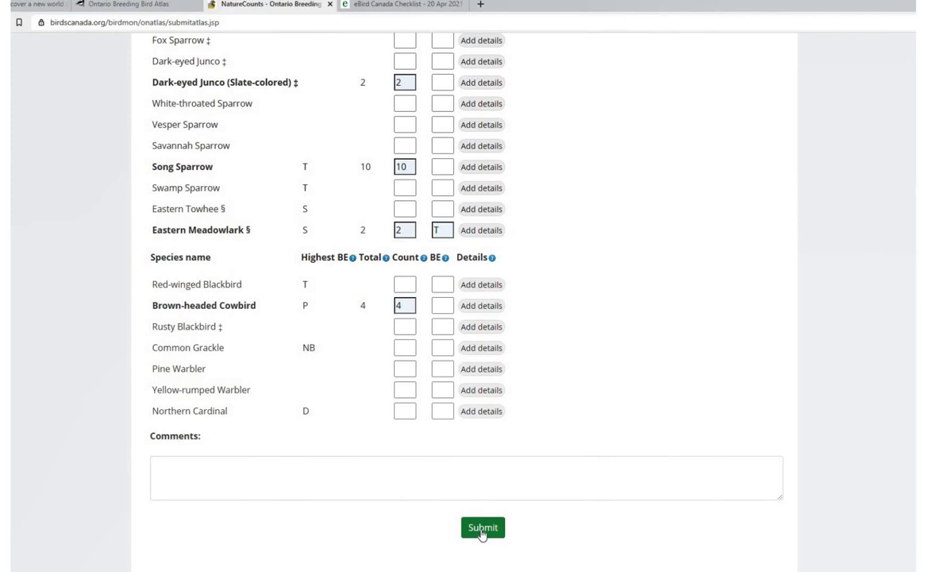
left_click(482, 529)
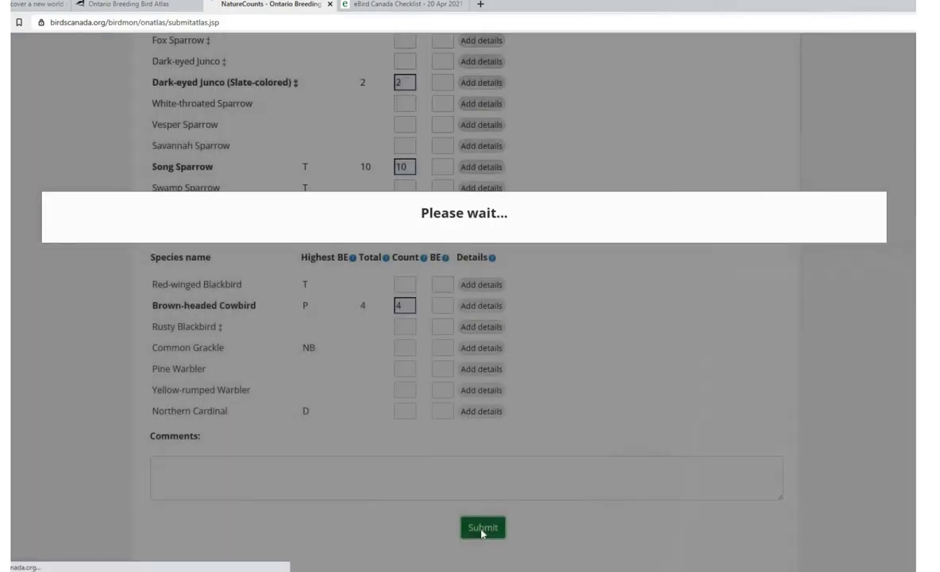